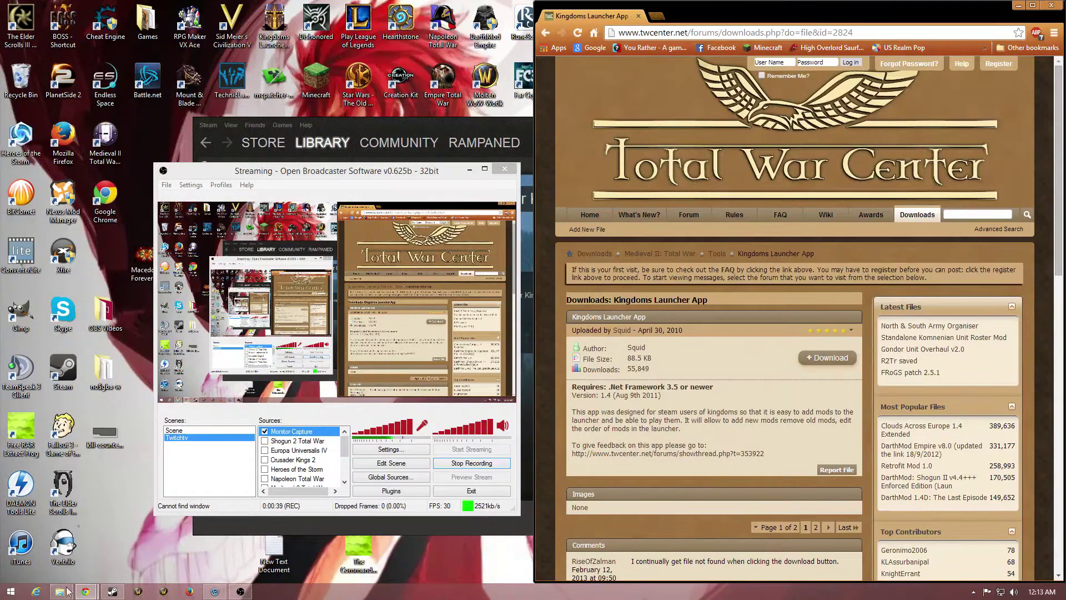
Step: Open the Program Files (x86) folder on Local Disk (C:) in a File Explorer window
left_click(10, 592)
left_click(167, 444)
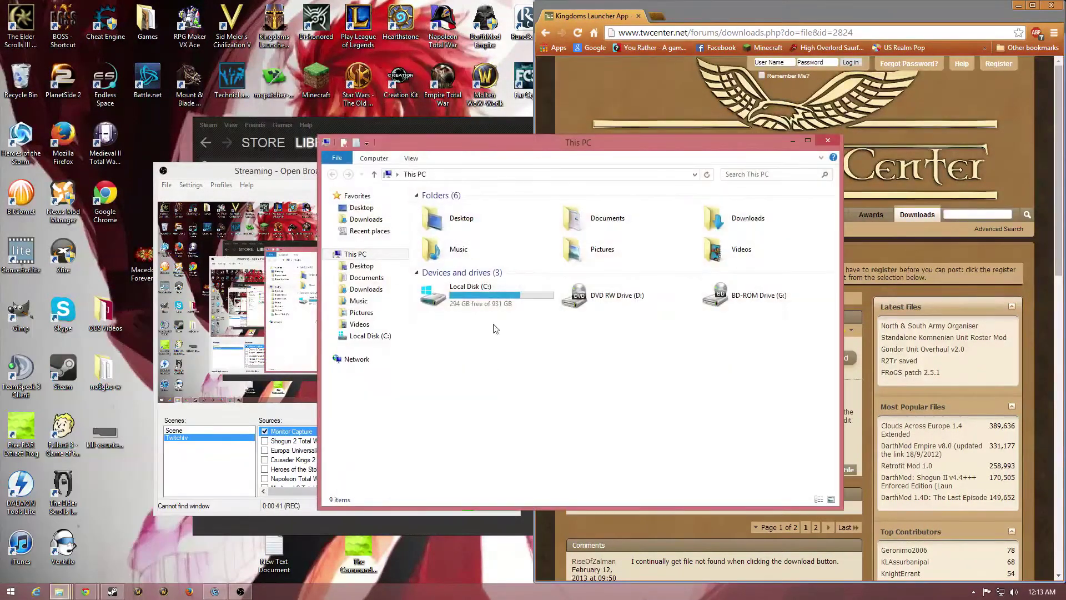
double_click(502, 293)
left_click(471, 350)
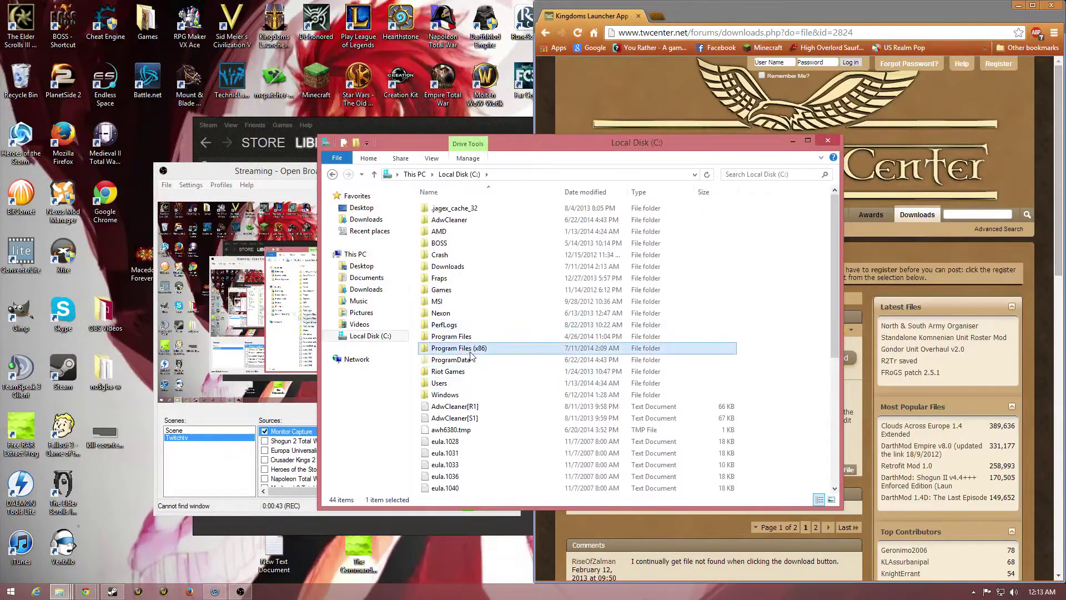
double_click(471, 355)
Step: Go through the Steam, steamapps and common folders to open the Medieval II Total War folder
scroll(497, 326, "down", 2)
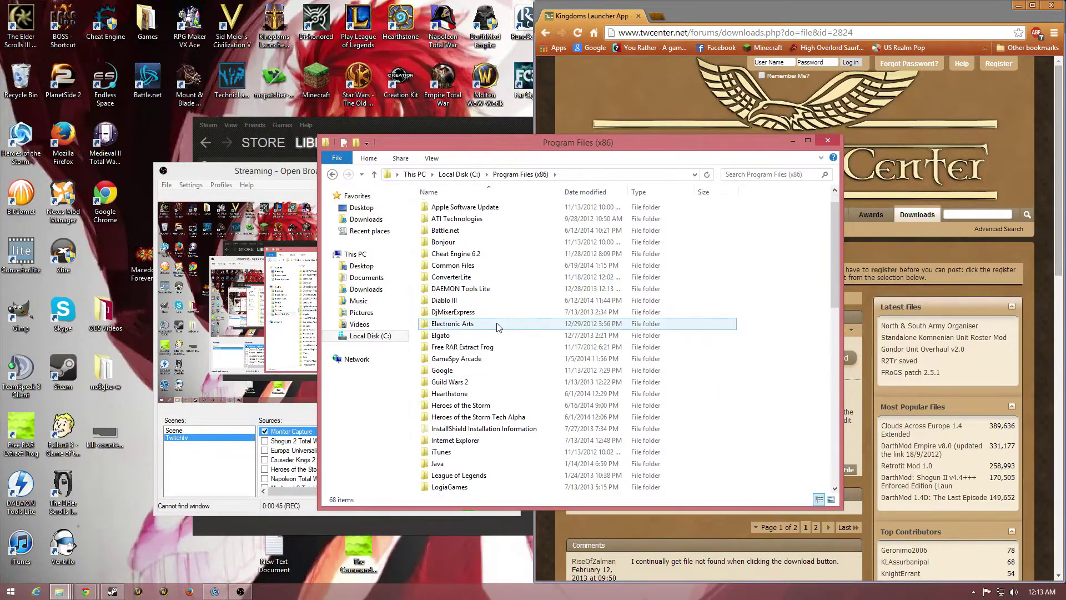
scroll(497, 327, "down", 9)
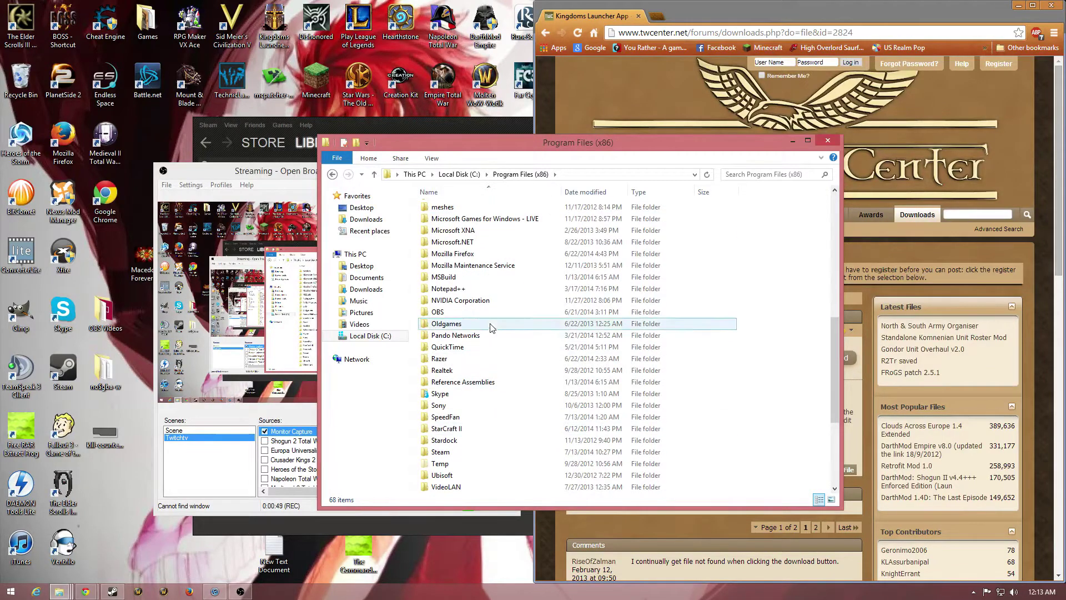
double_click(441, 451)
left_click(460, 435)
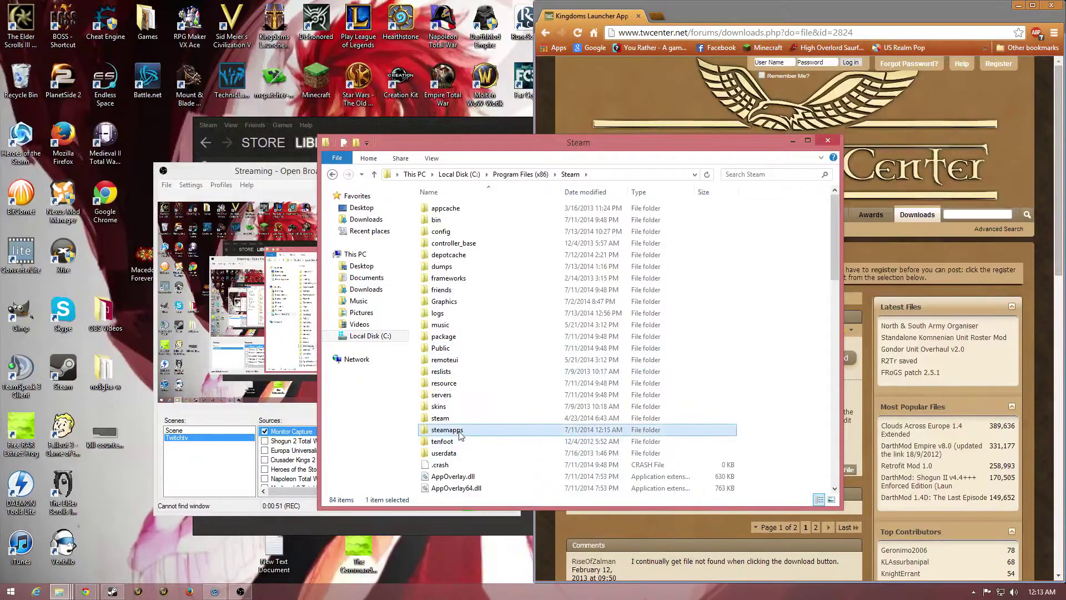
double_click(459, 432)
double_click(453, 208)
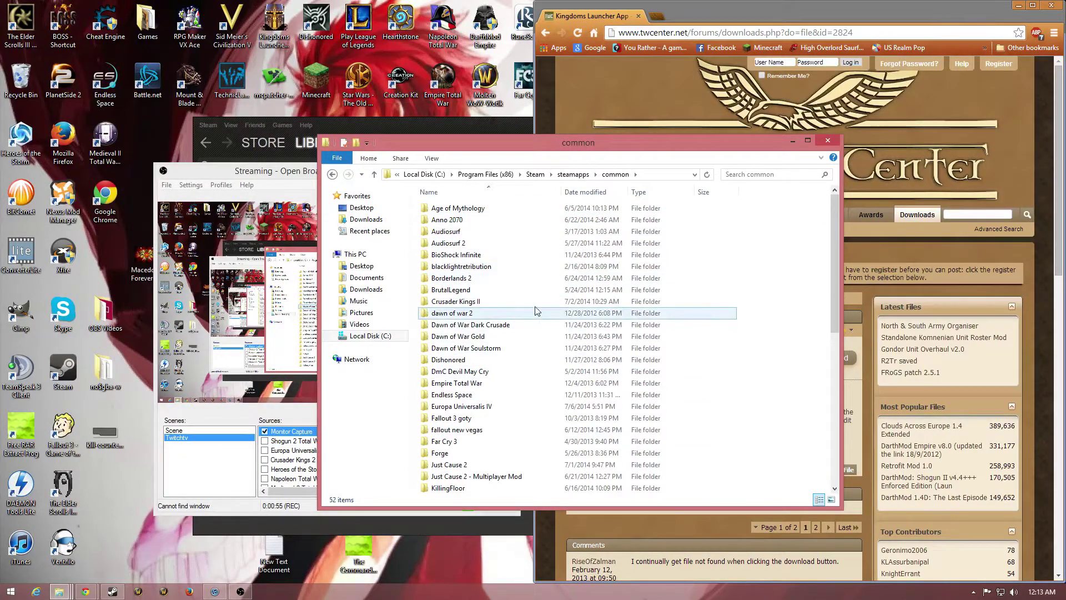
scroll(537, 311, "down", 4)
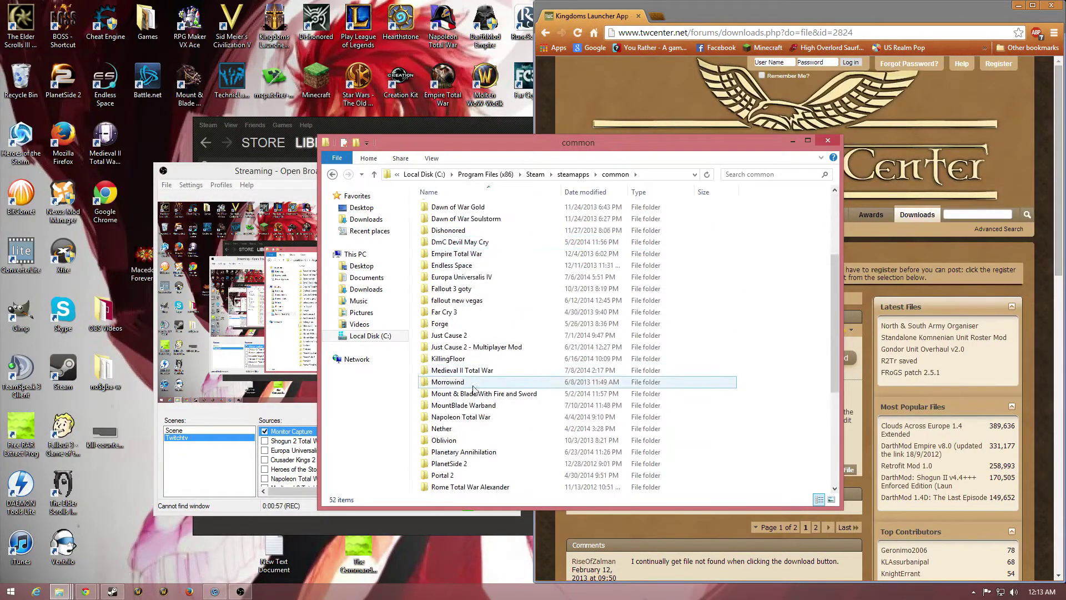
double_click(454, 370)
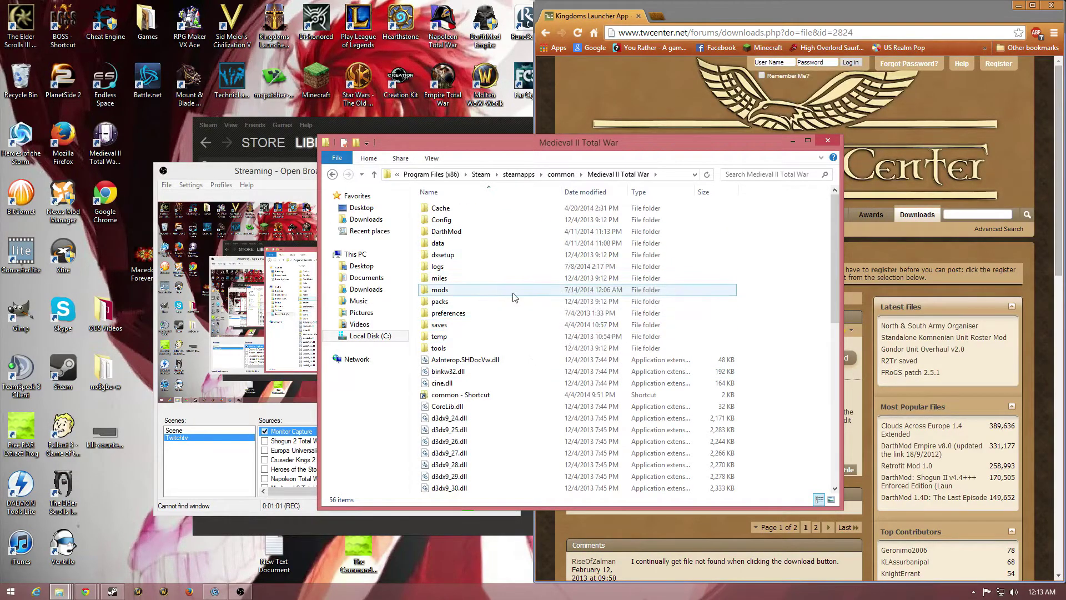
Step: Hide the Steam and Open Broadcaster Software windows and point out the two EoR0.9 Beta installer files on the desktop
left_click(514, 125)
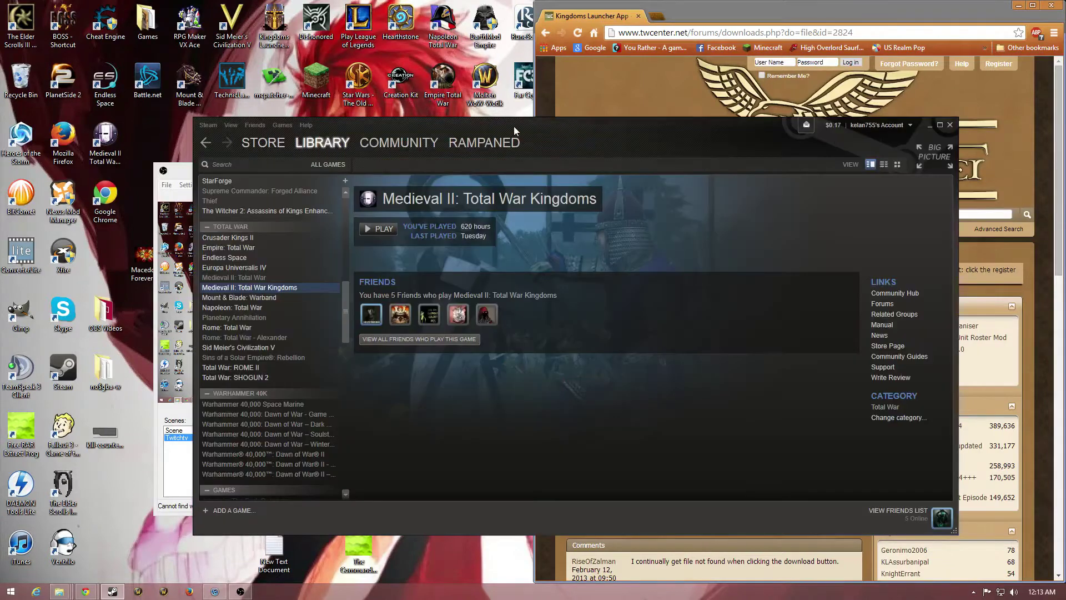
left_click(927, 121)
left_click(286, 179)
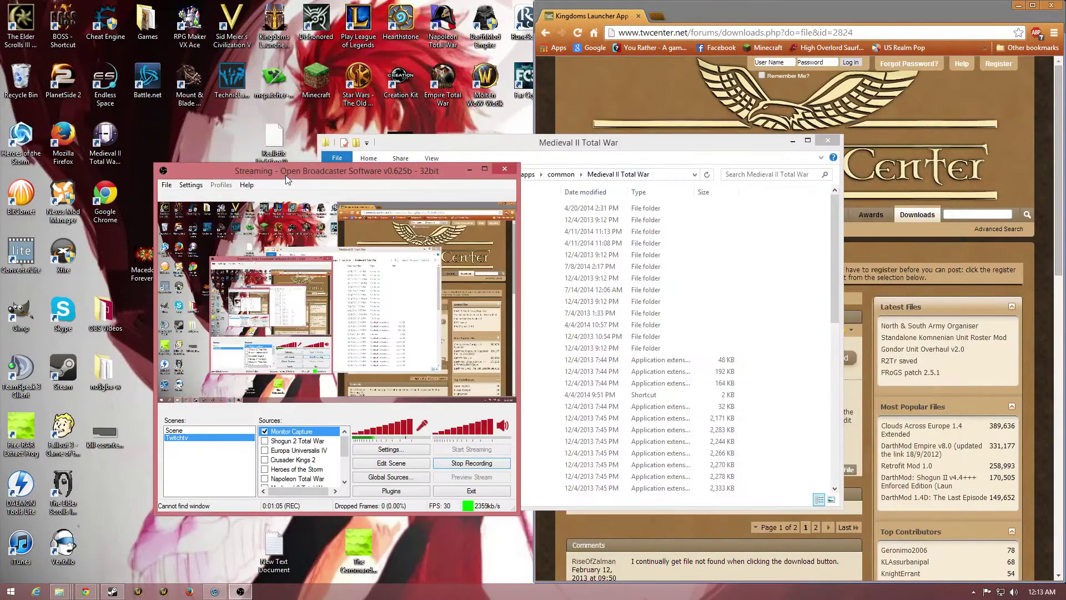
left_click(503, 167)
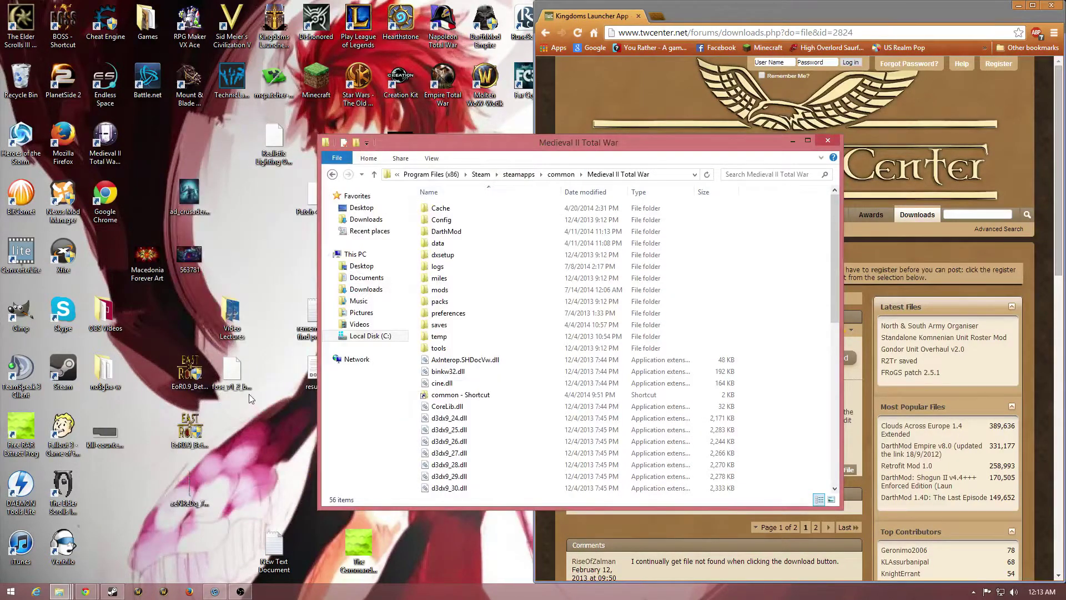
left_click(192, 378)
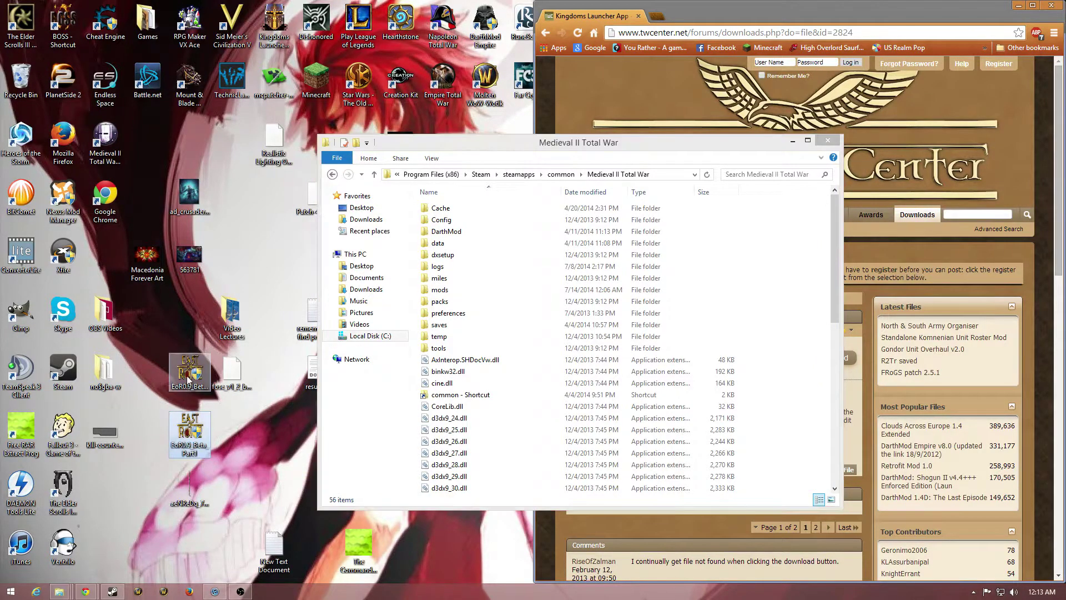
left_click(185, 434)
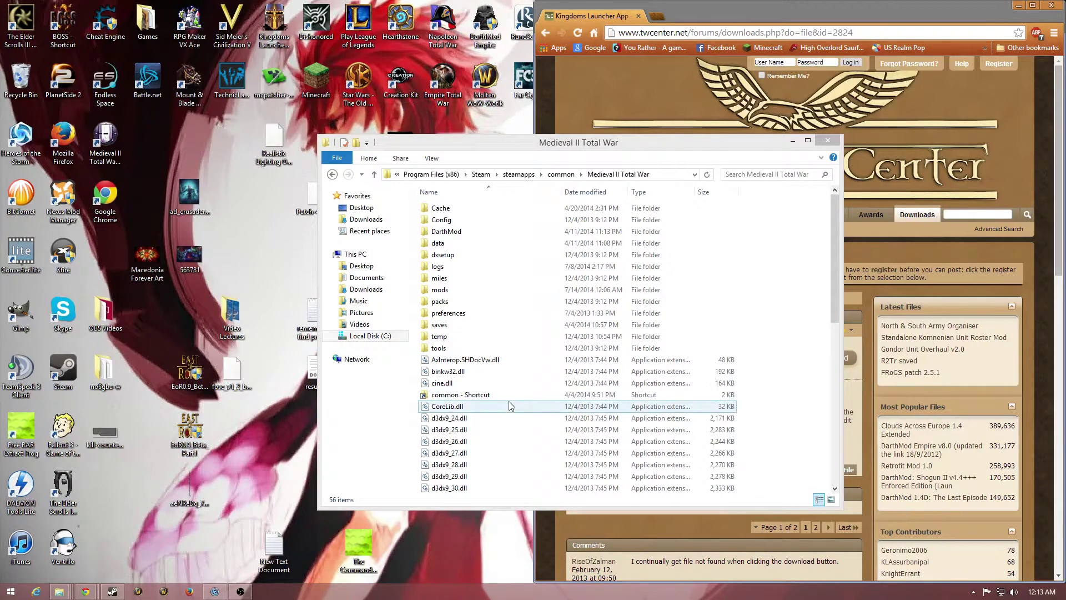
Step: Open the game's mods folder, view the contents of the EoR mod folder and return to mods
double_click(455, 294)
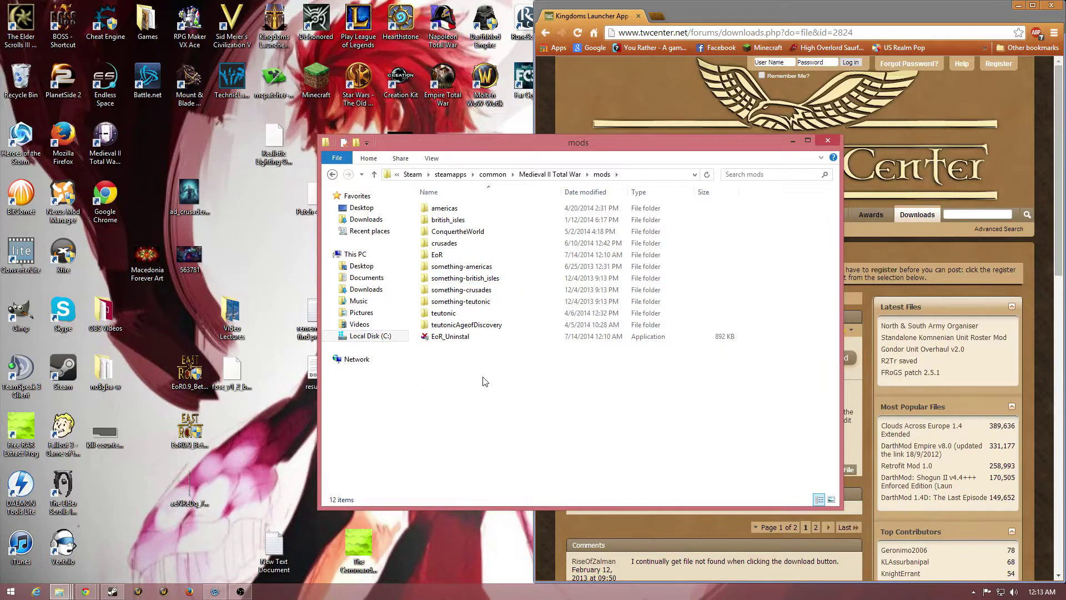
double_click(472, 254)
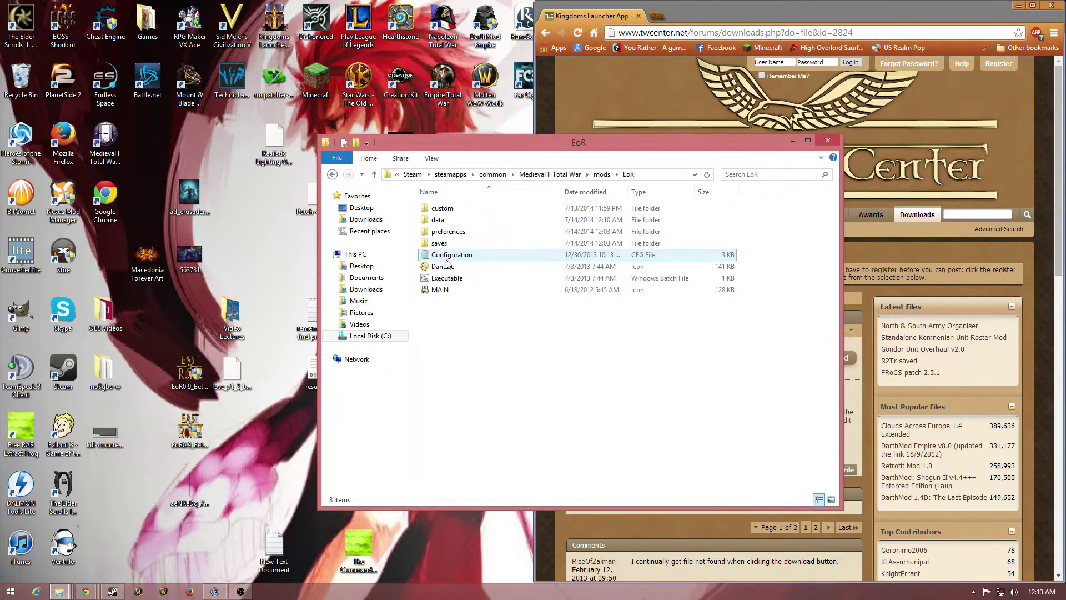
left_click(332, 174)
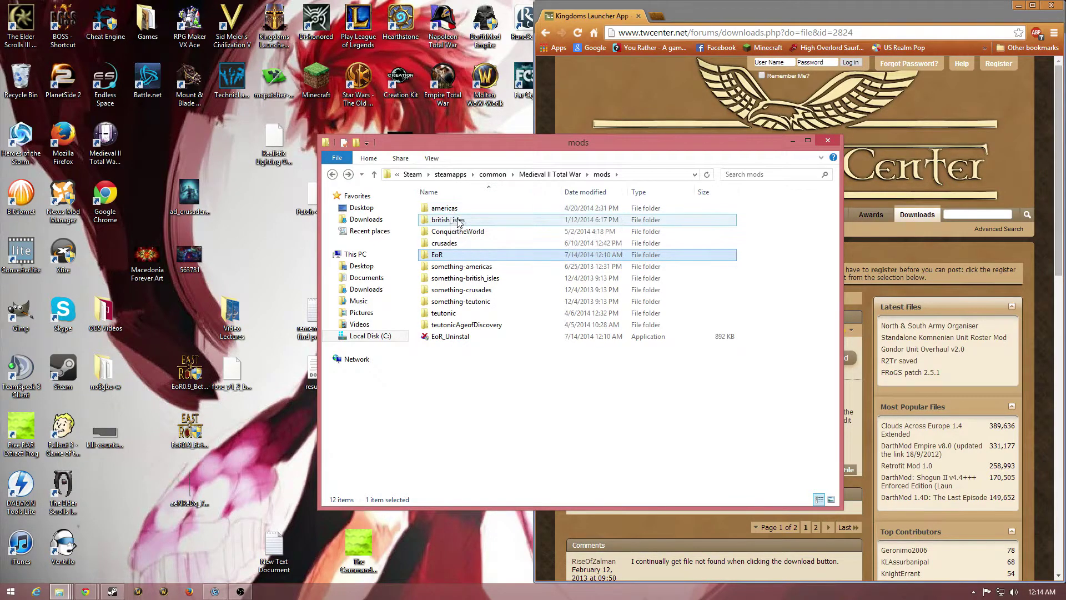
Step: Examine the contents of the british_isles and teutonic mod folders, returning to the mods folder after each
mouse_move(461, 224)
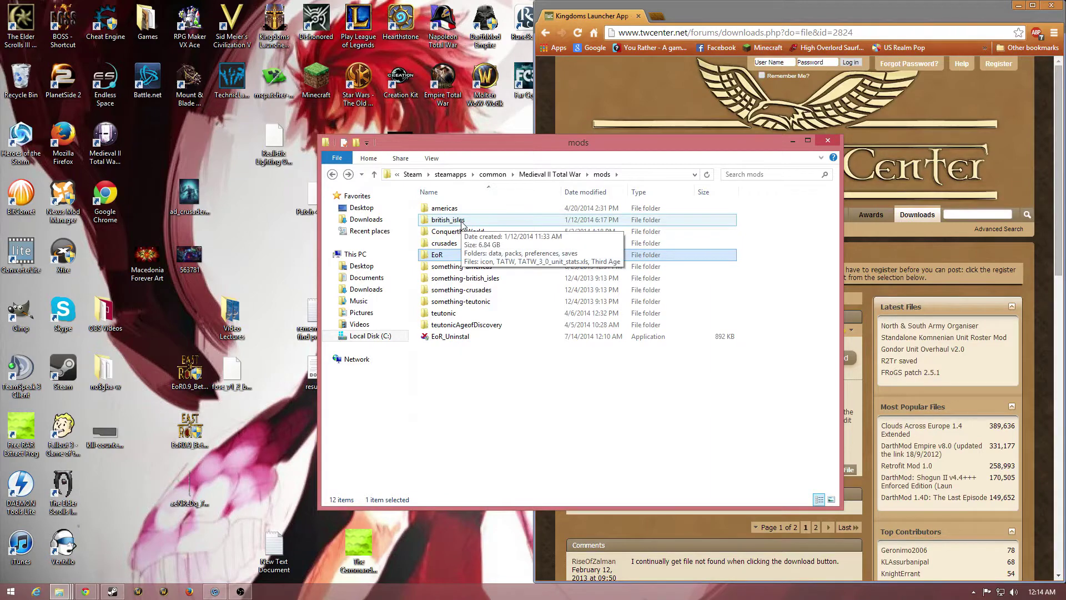
double_click(462, 222)
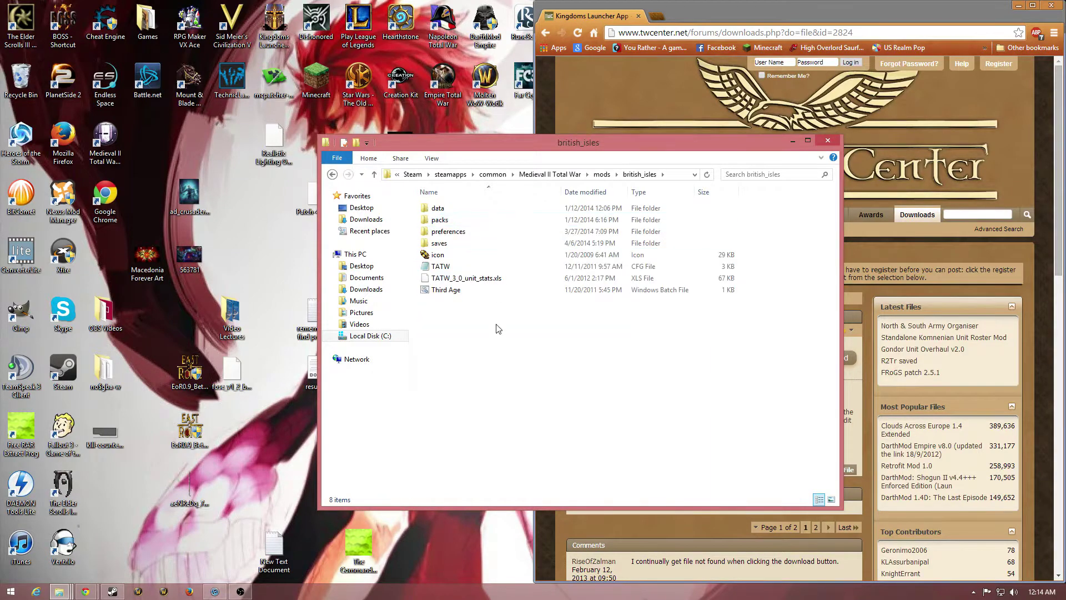
left_click(332, 174)
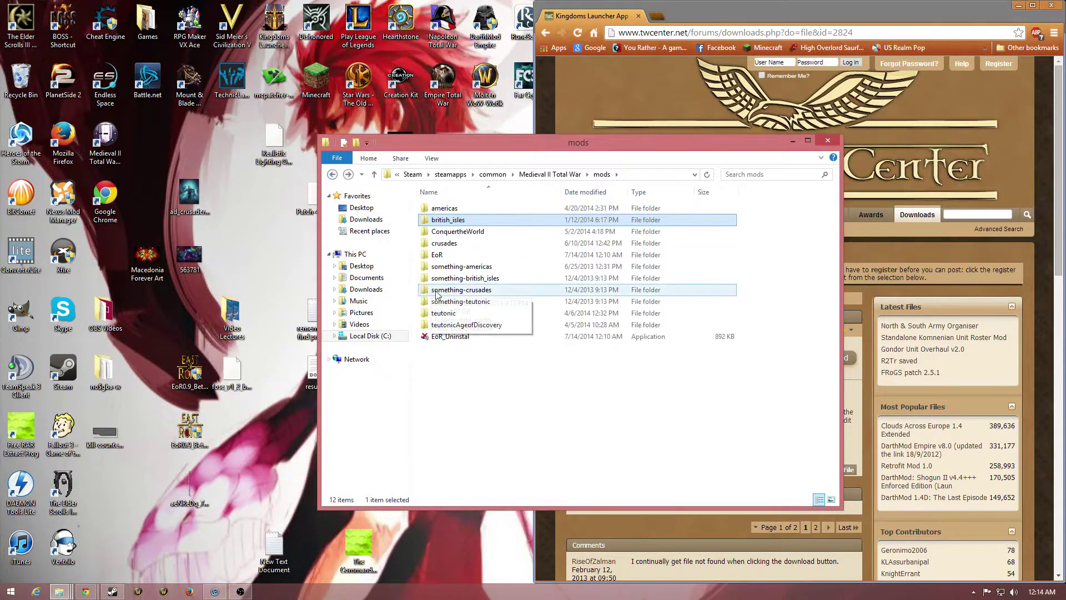
left_click(446, 244)
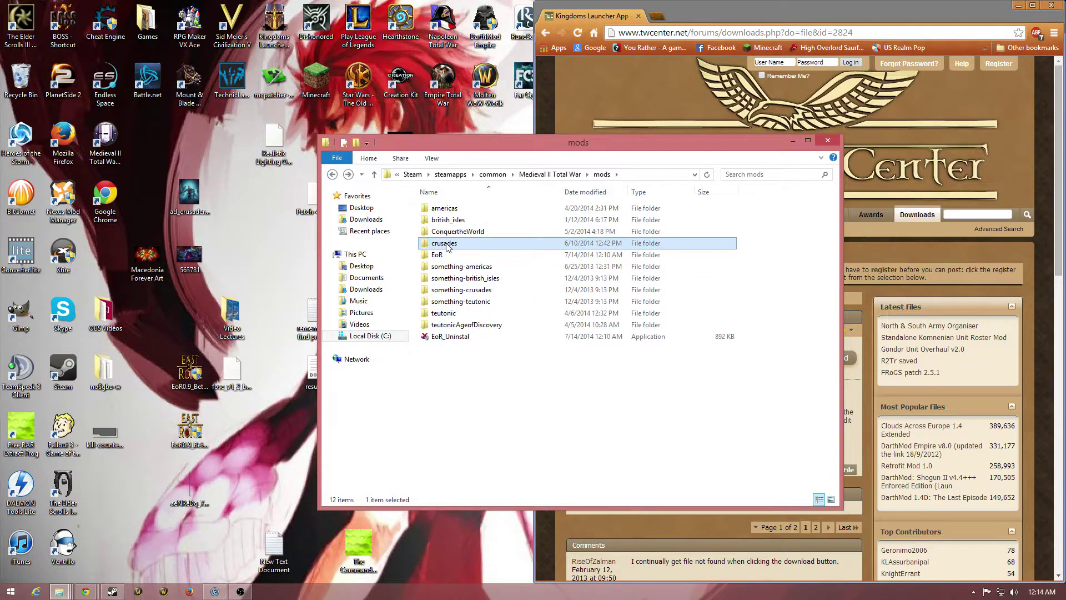
double_click(444, 312)
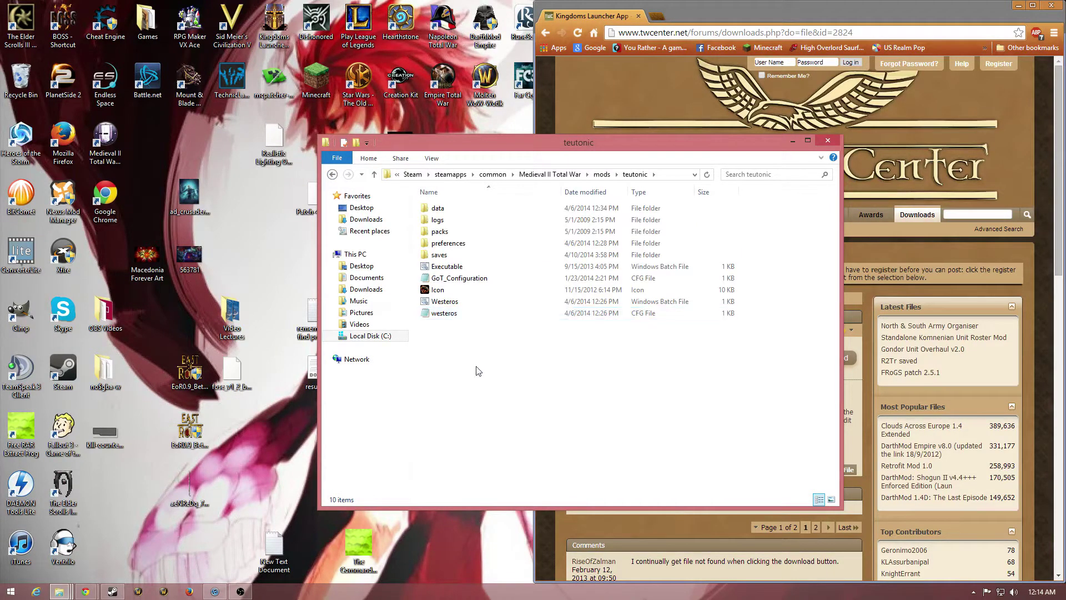
left_click(332, 173)
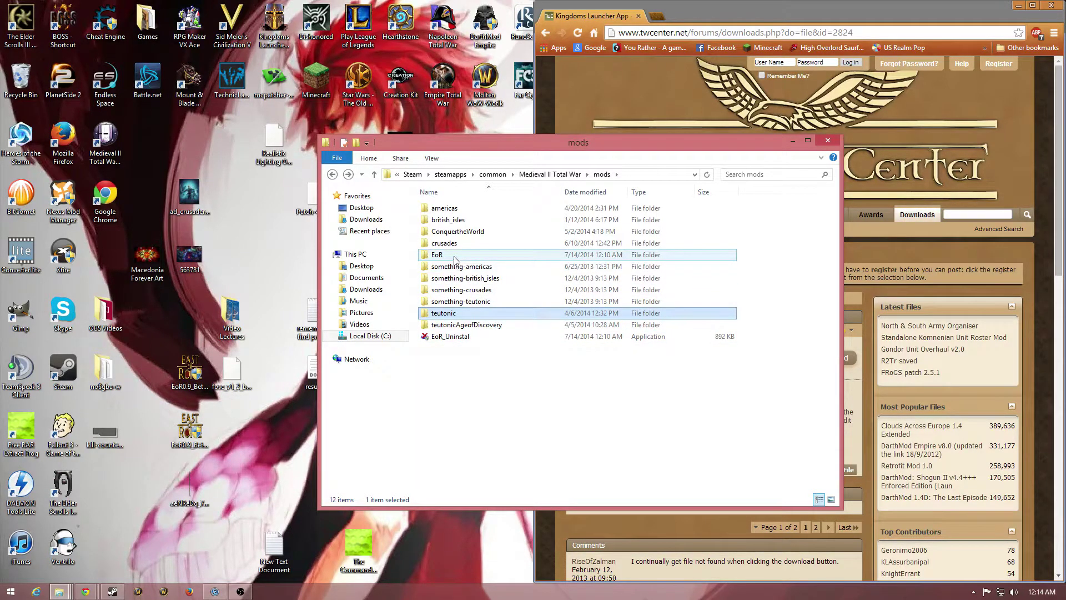
Step: Switch to the browser to view the Kingdoms Launcher App download details and locate the app's shortcut on the desktop
left_click(729, 10)
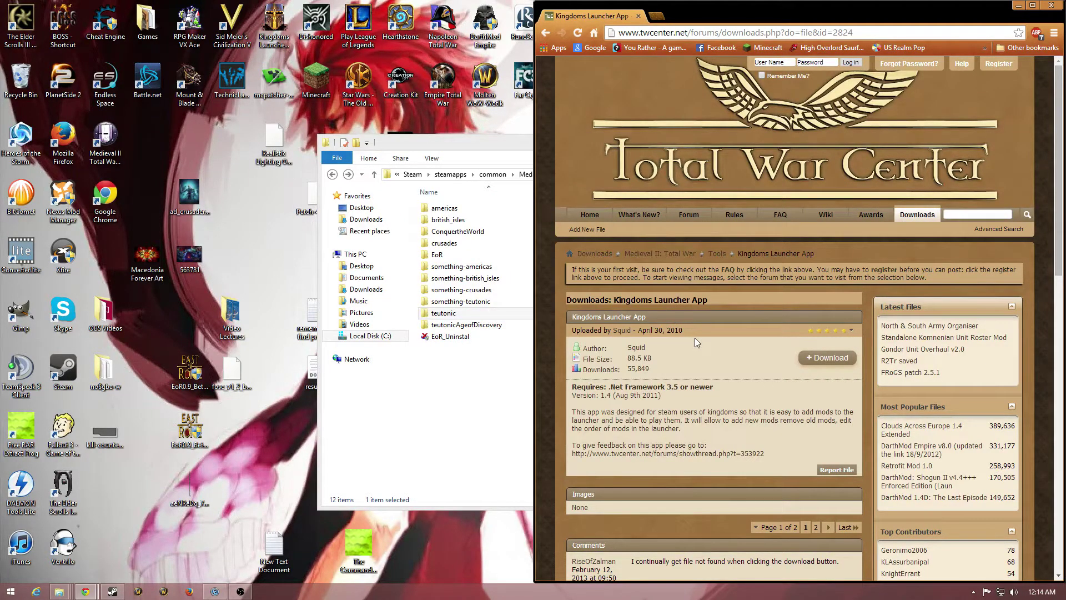
scroll(769, 345, "down", 1)
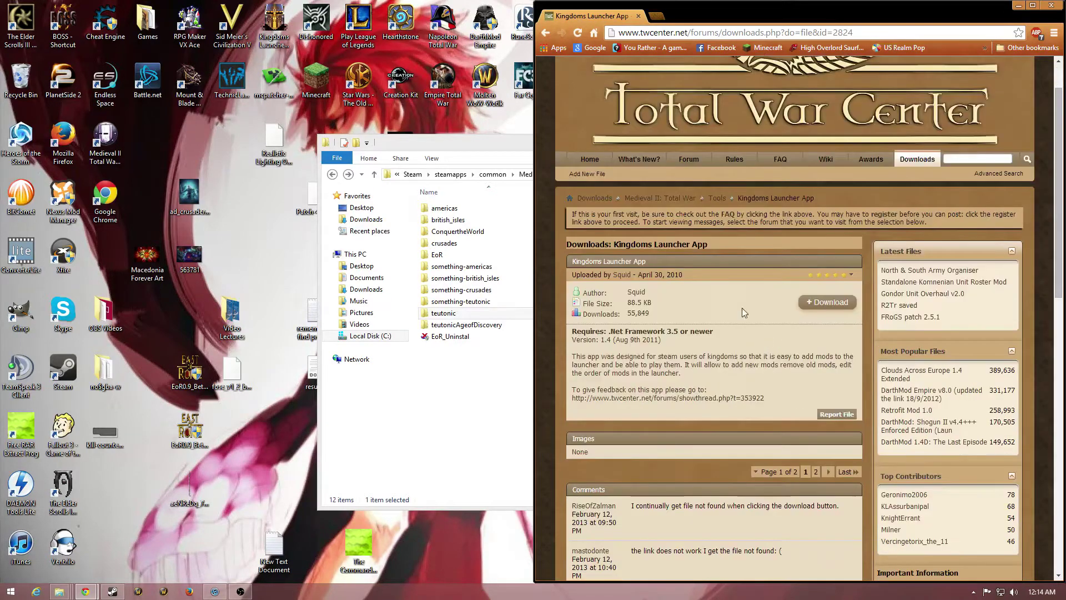
left_click(274, 28)
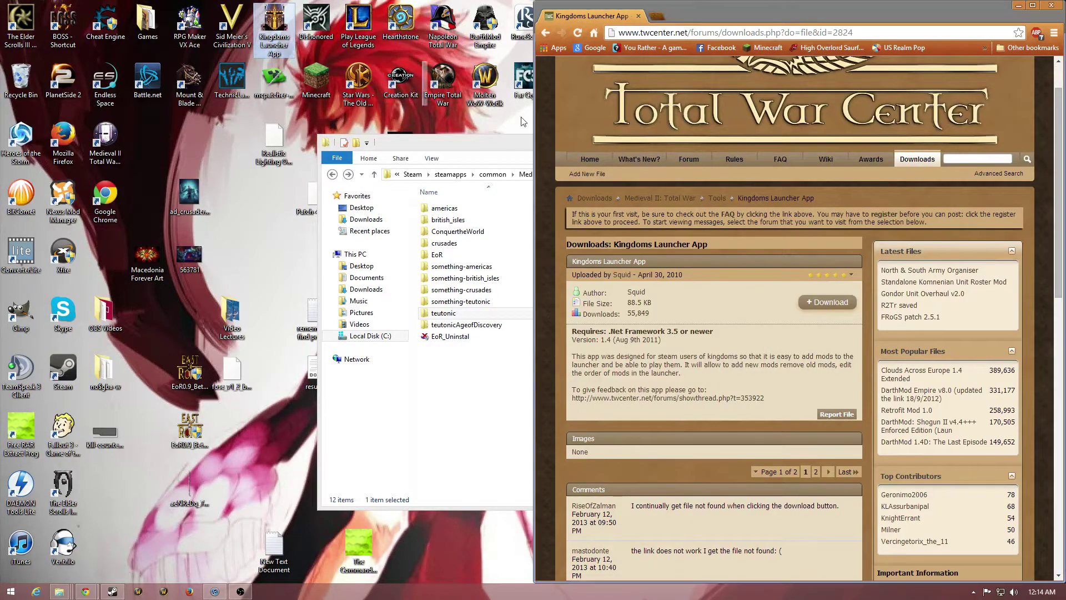
left_click(727, 314)
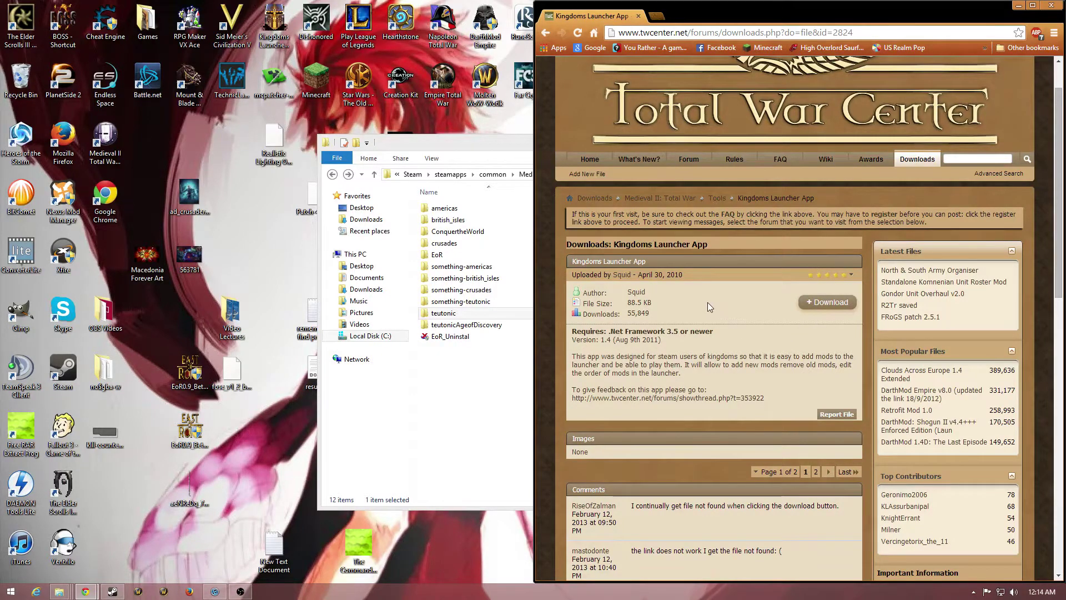
Step: Launch Kingdoms Launcher App from the desktop, allow it to make changes, and start adding a new mod to the launcher list
double_click(267, 28)
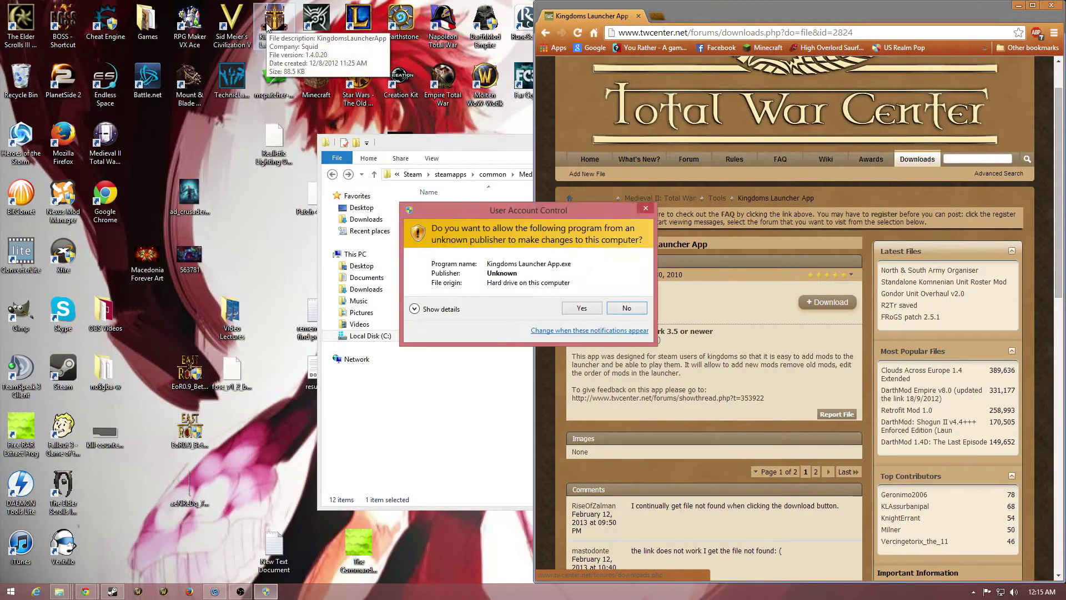
left_click(587, 308)
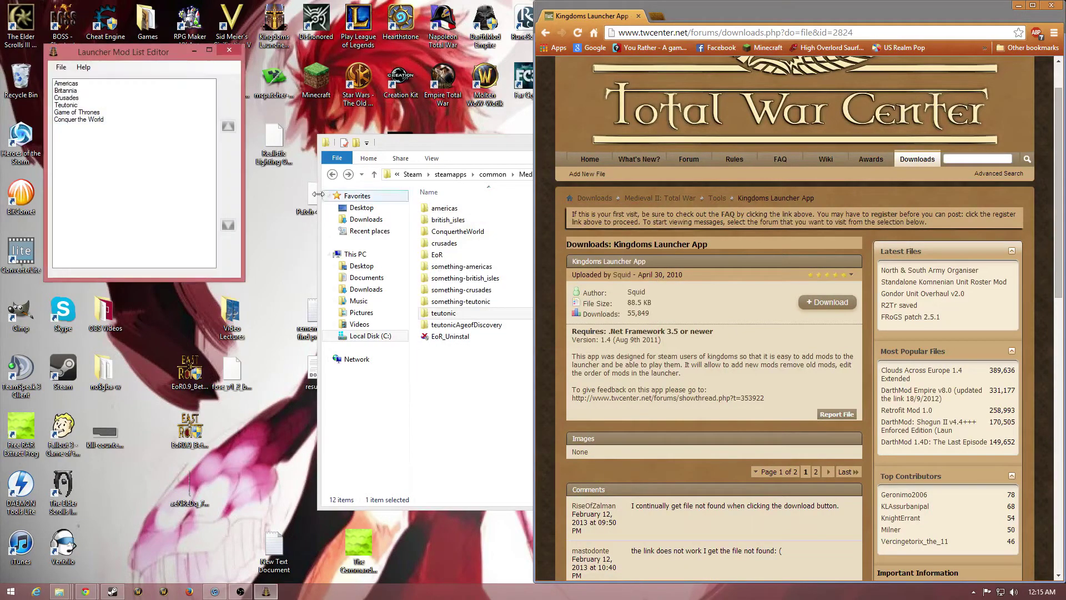
left_click_drag(143, 53, 254, 70)
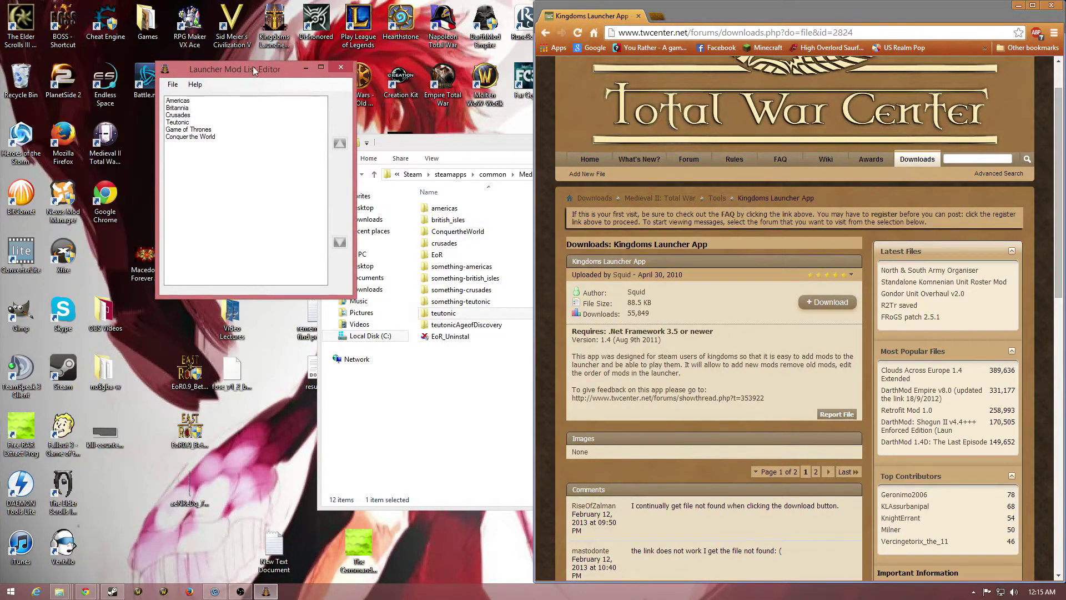
left_click(172, 84)
left_click(191, 98)
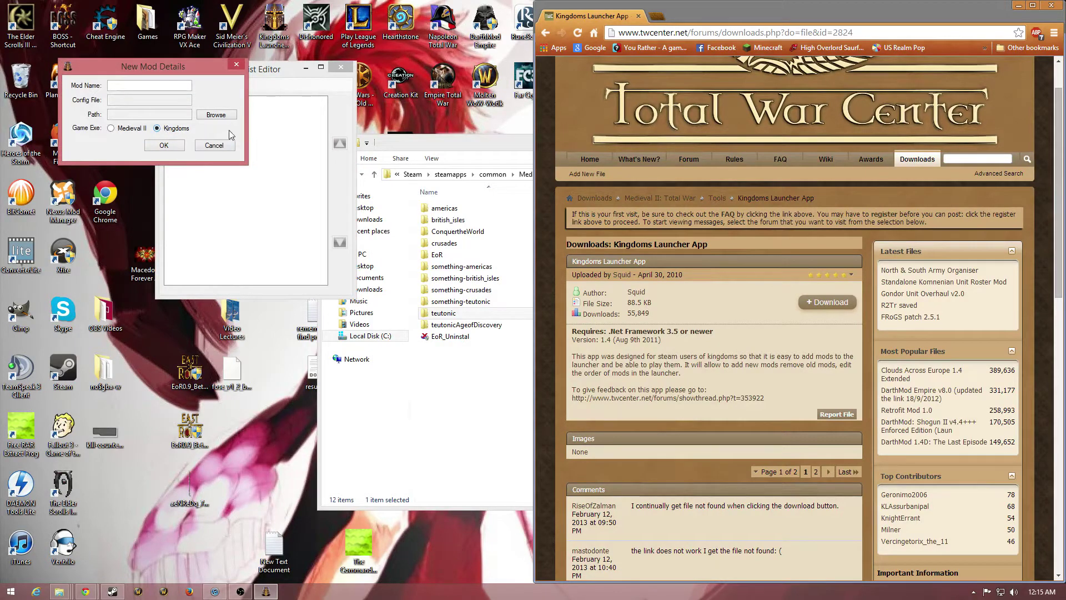
Step: Browse for the new mod's folder, expanding Local Disk (C:), Program Files (x86) and Steam in the folder tree
left_click(216, 116)
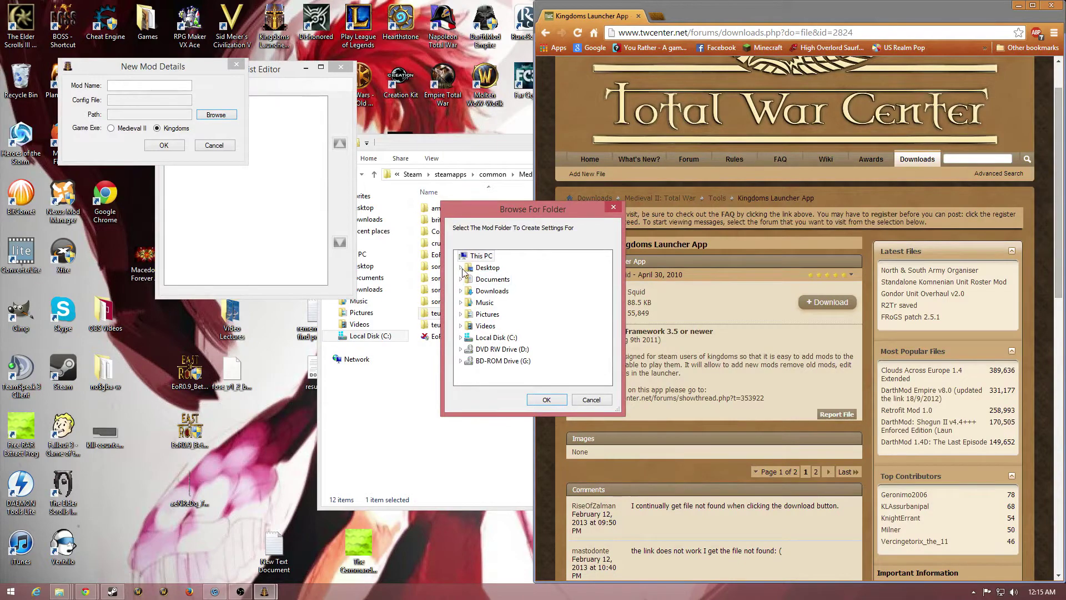
left_click(460, 267)
left_click(460, 268)
double_click(496, 337)
scroll(515, 334, "down", 3)
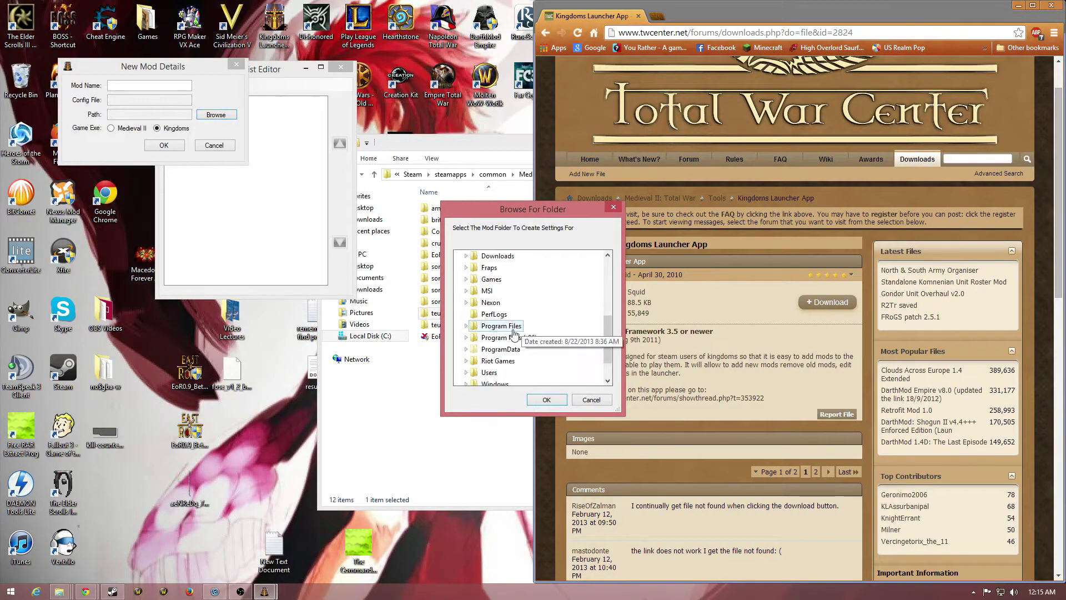
double_click(513, 333)
scroll(584, 283, "down", 5)
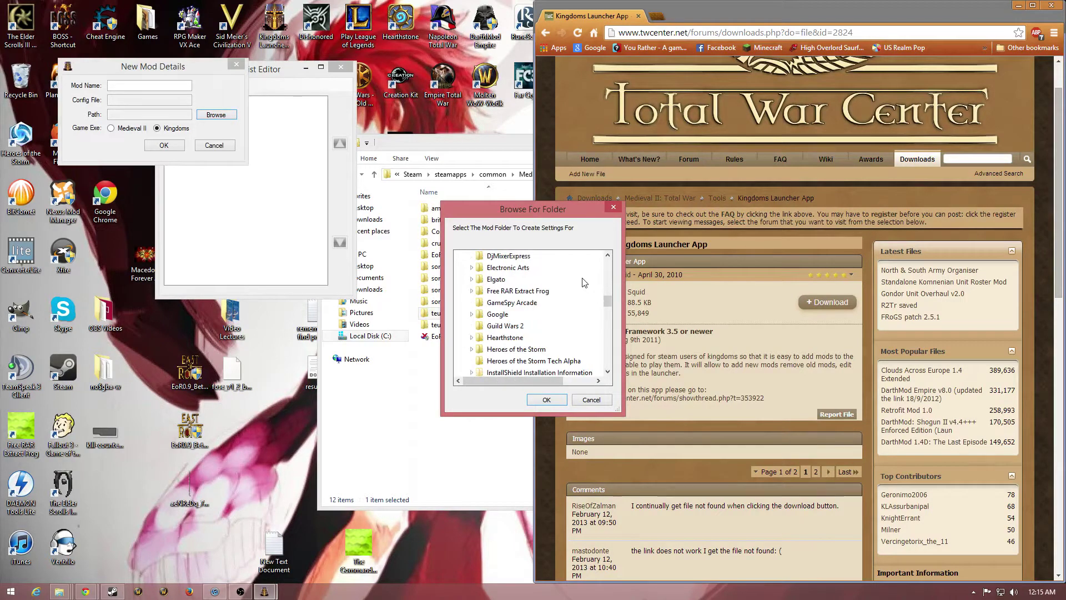
scroll(584, 283, "down", 7)
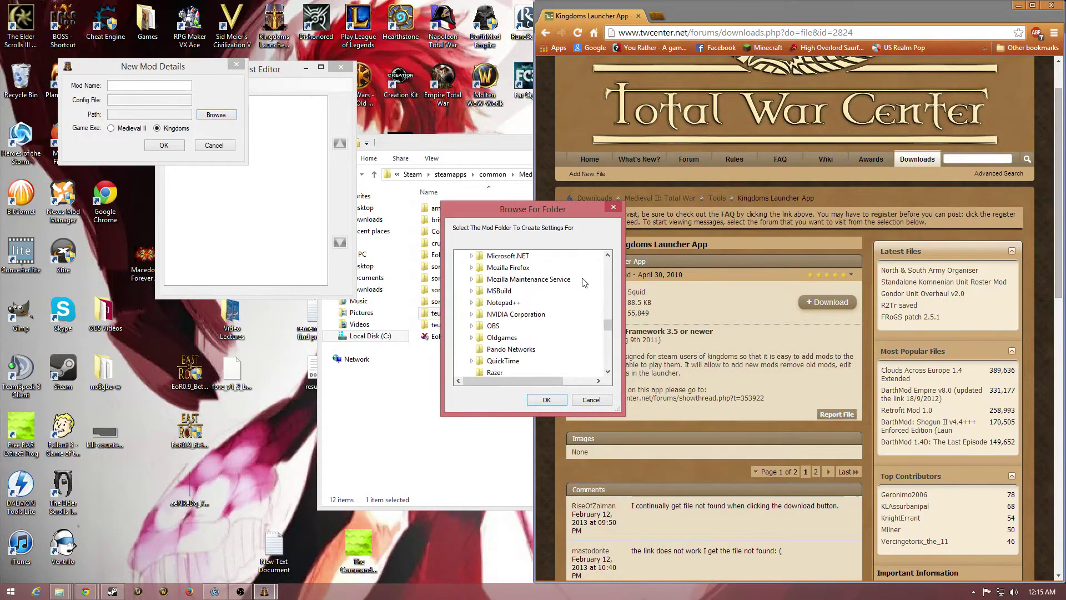
scroll(584, 283, "down", 4)
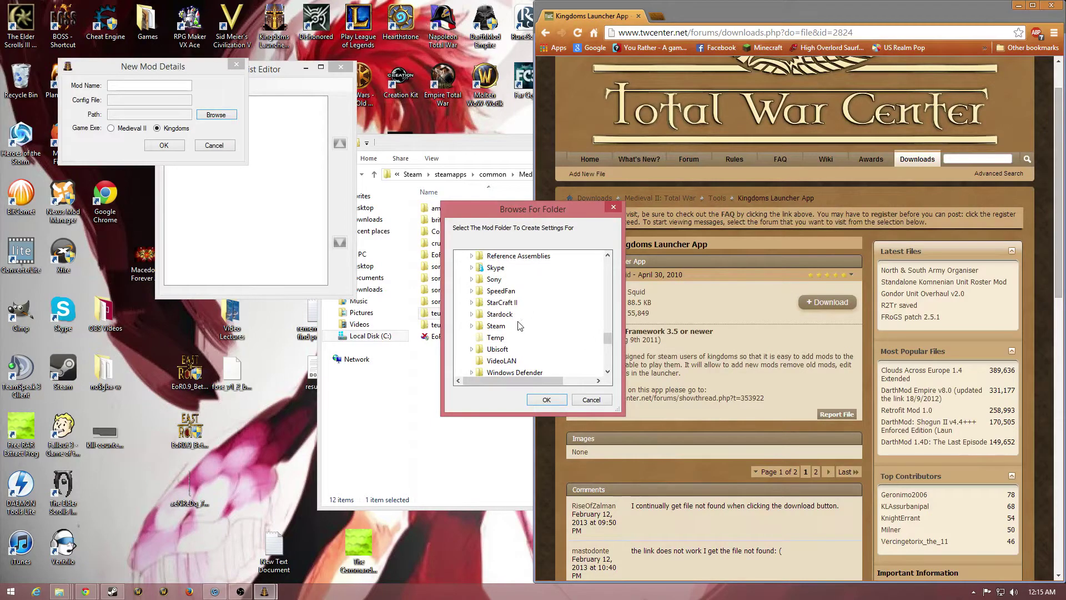
double_click(516, 325)
Step: Expand steamapps, common and Medieval II Total War within the Steam folder
scroll(528, 307, "down", 3)
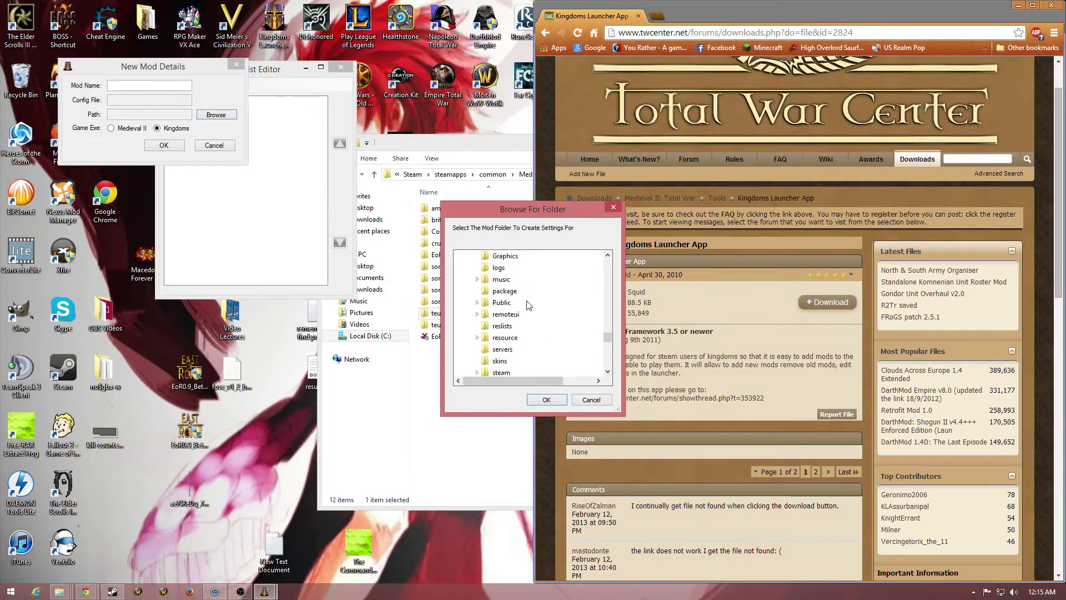
scroll(528, 305, "down", 3)
double_click(507, 279)
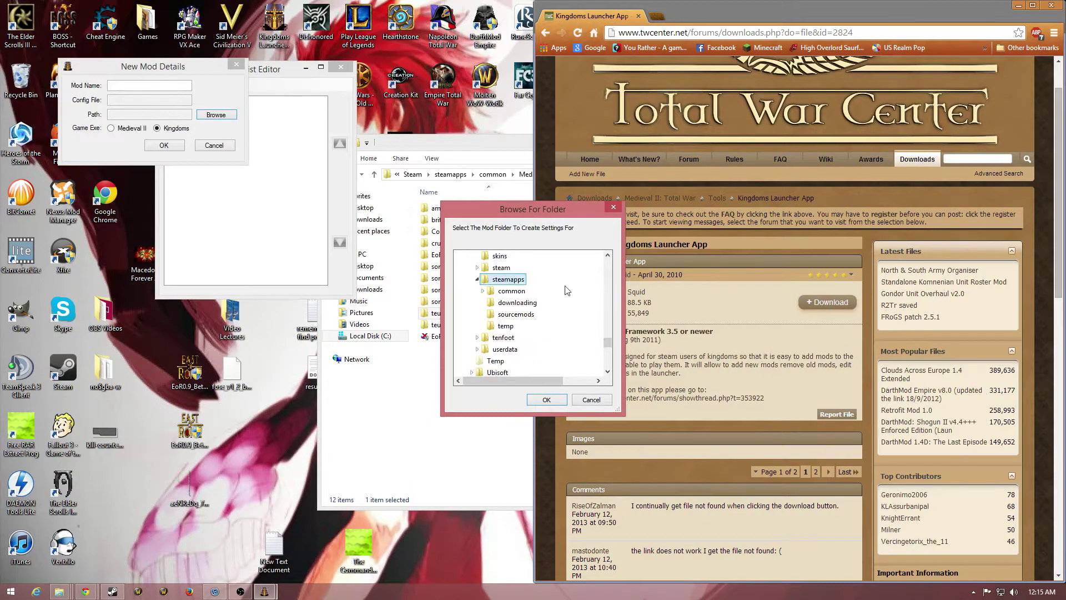
double_click(497, 294)
scroll(562, 286, "down", 6)
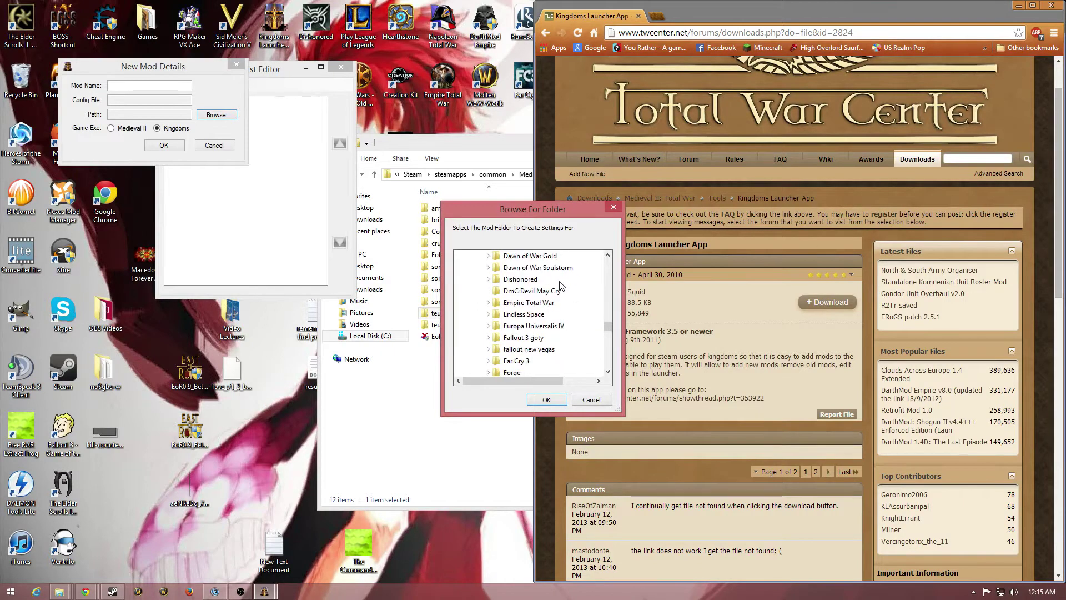
scroll(581, 288, "down", 1)
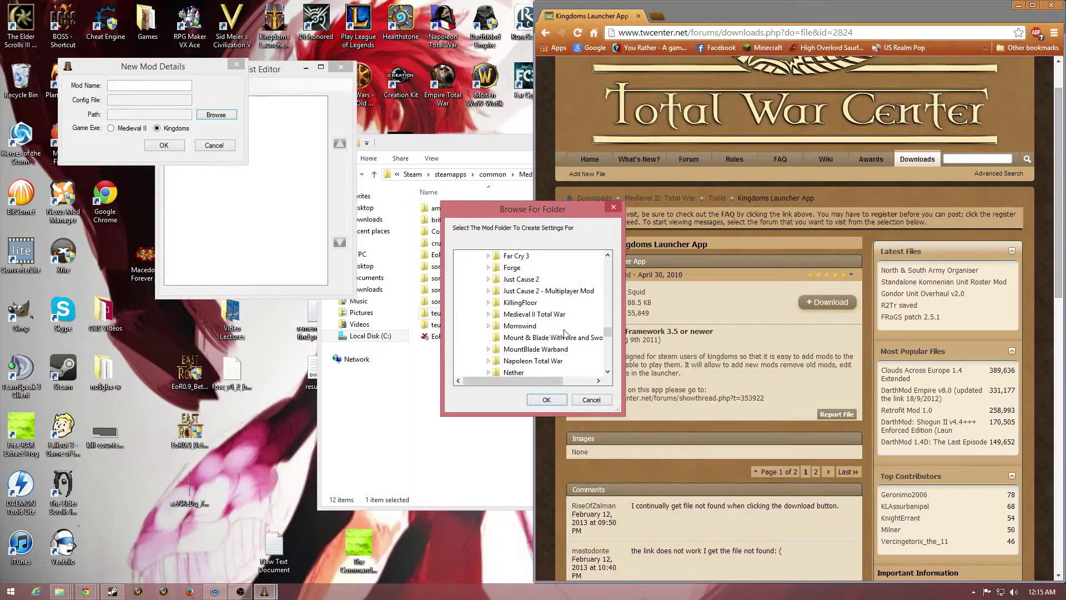
double_click(536, 314)
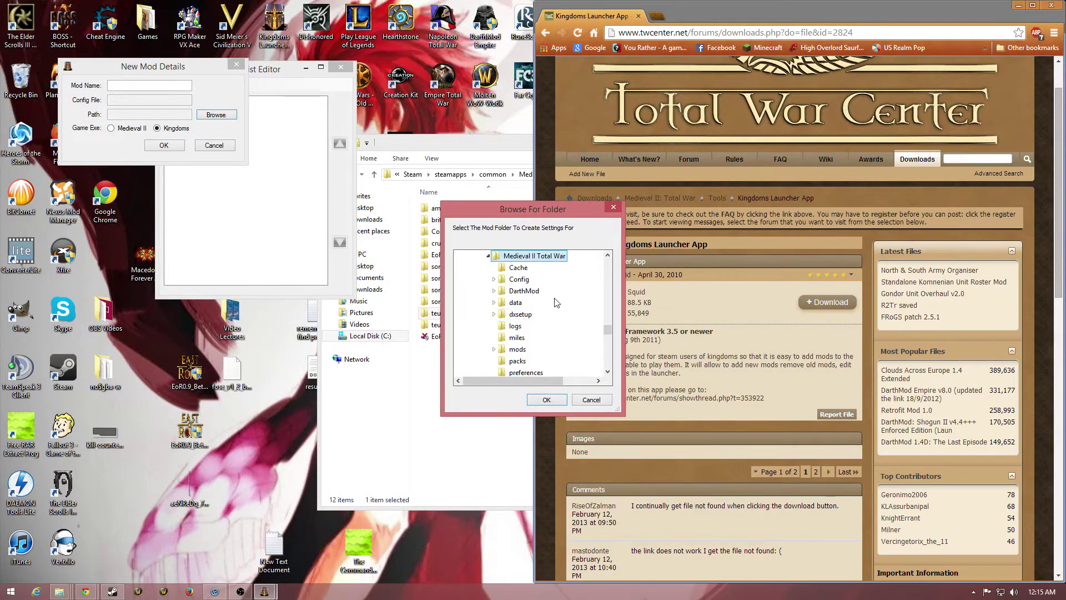
Step: Choose the EoR folder inside mods and add it to the launcher mod list as a Kingdoms mod
double_click(518, 349)
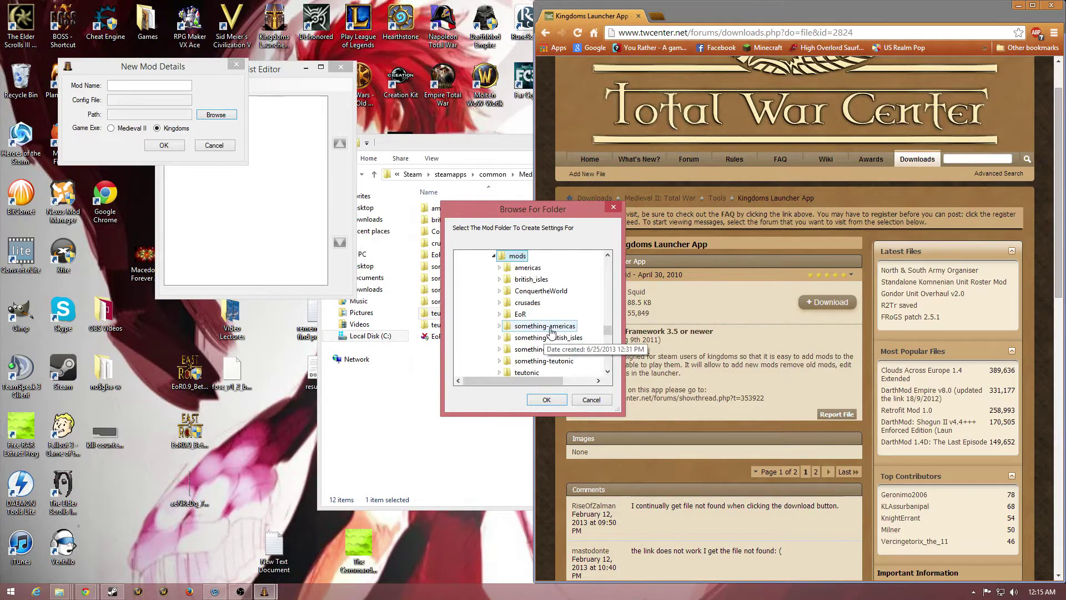
double_click(520, 314)
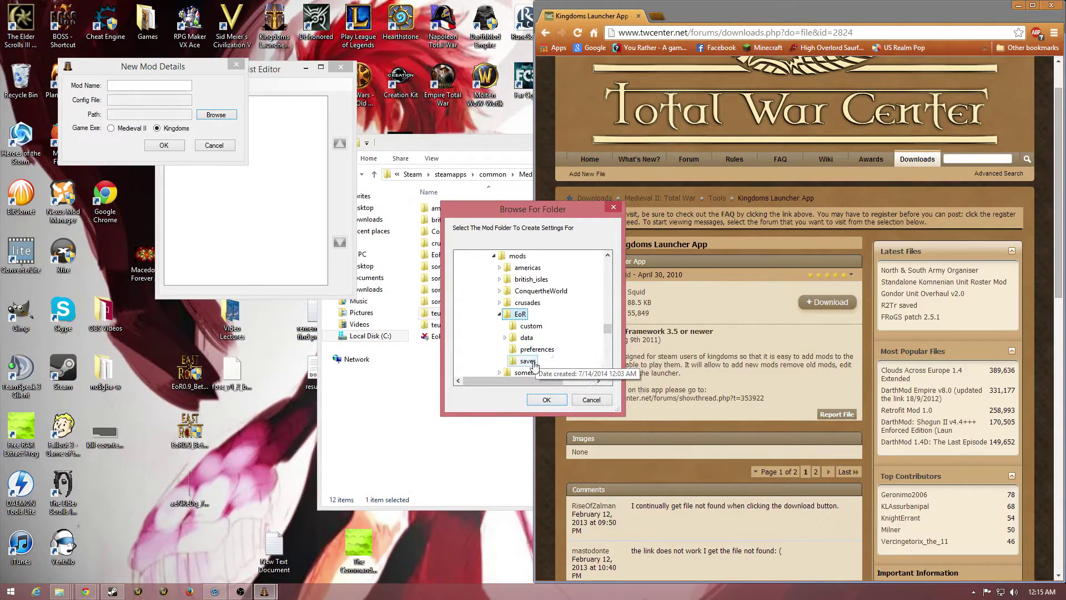
left_click(546, 400)
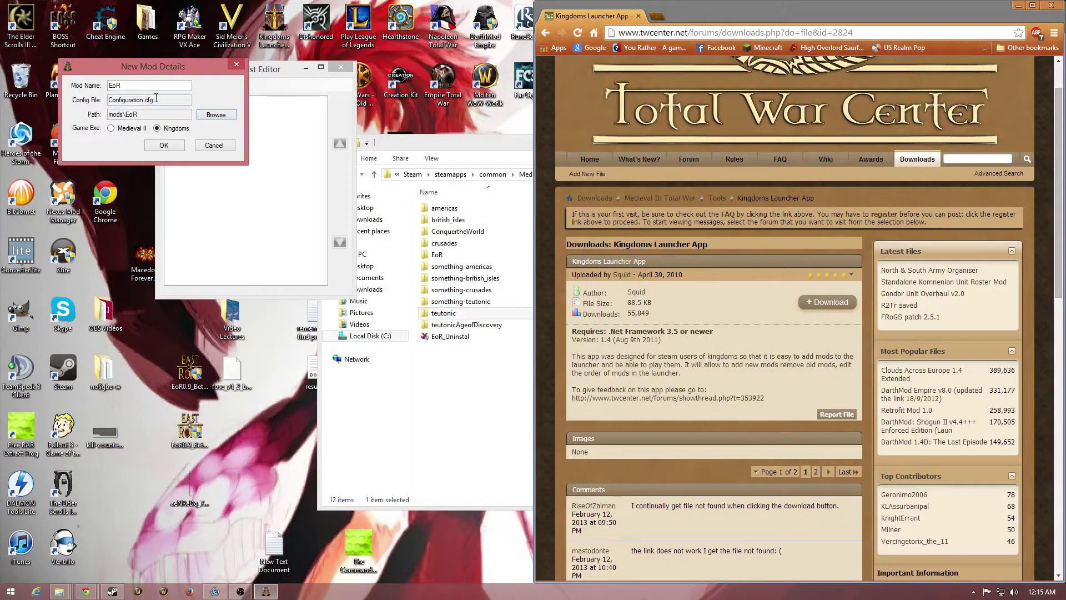
left_click(162, 146)
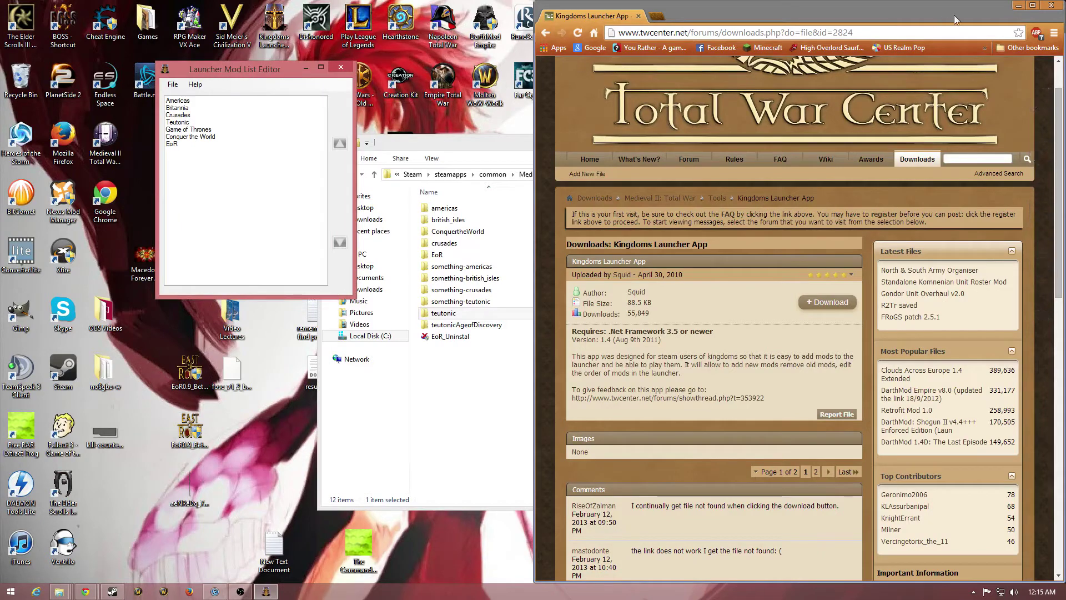
Step: Clear the browser and mods folder windows from the desktop and decline the iTunes download
left_click(1019, 10)
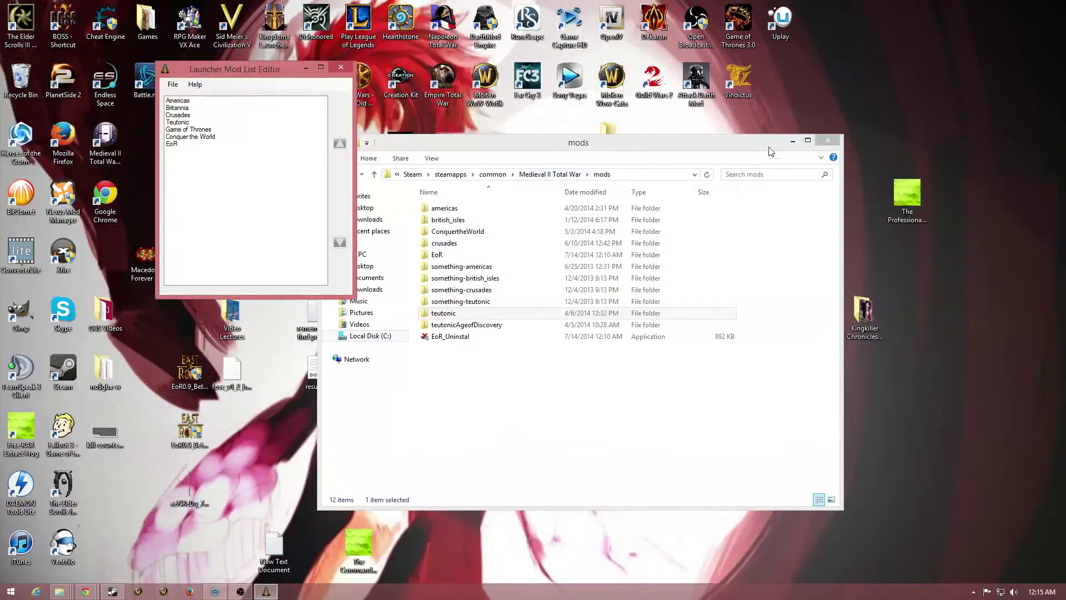
left_click(776, 154)
left_click(849, 140)
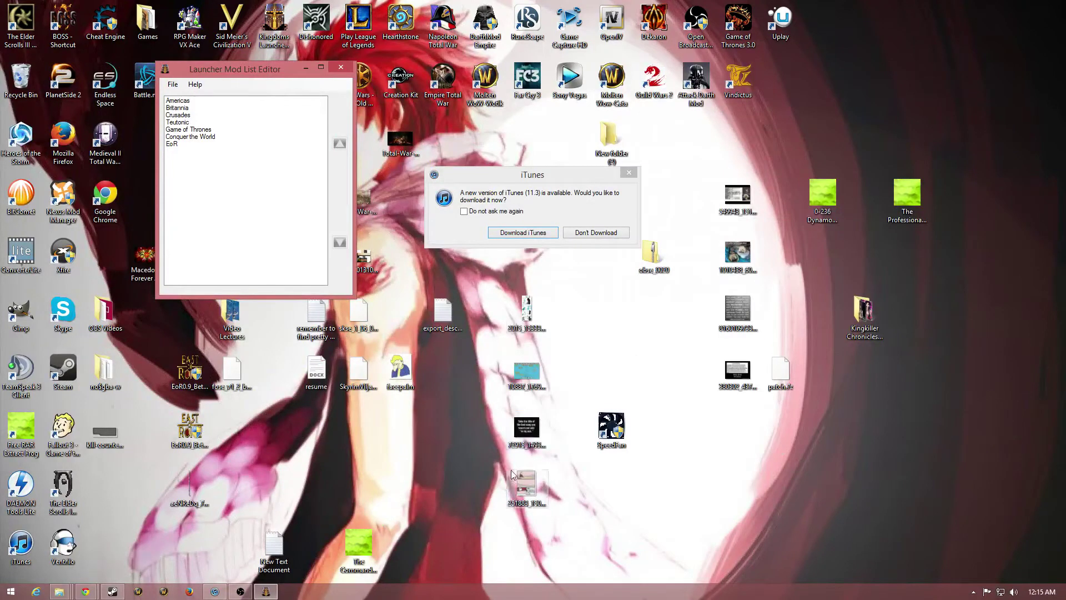
left_click(584, 233)
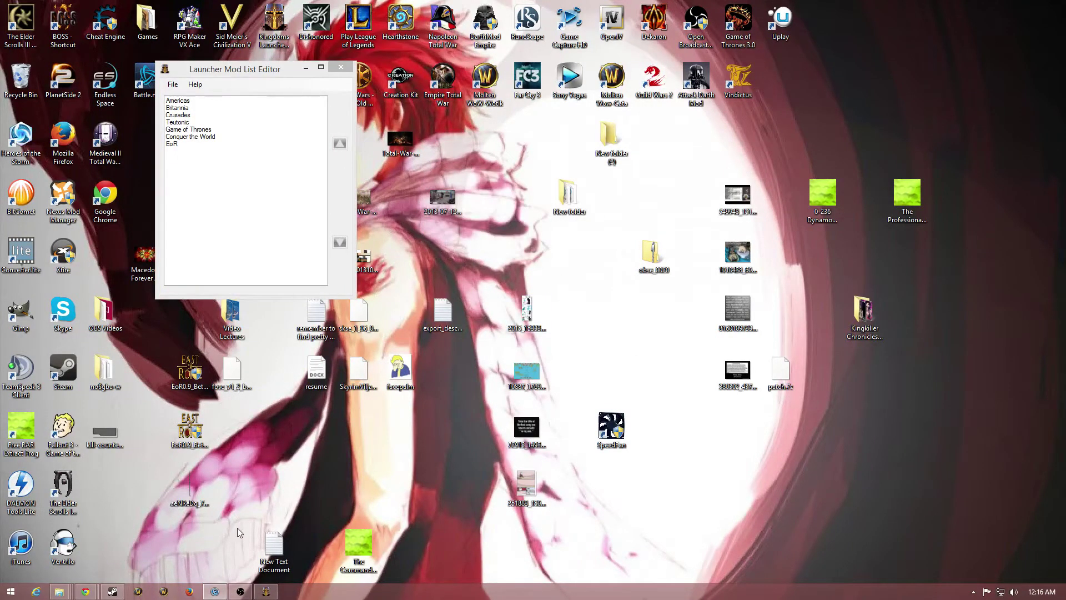
left_click(241, 591)
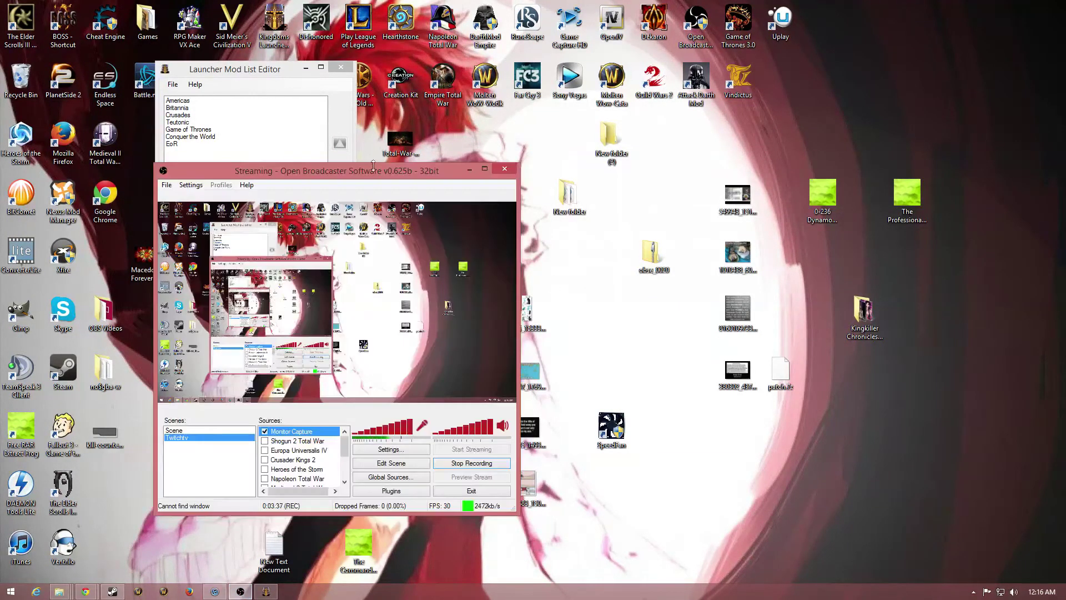
left_click_drag(373, 165, 734, 121)
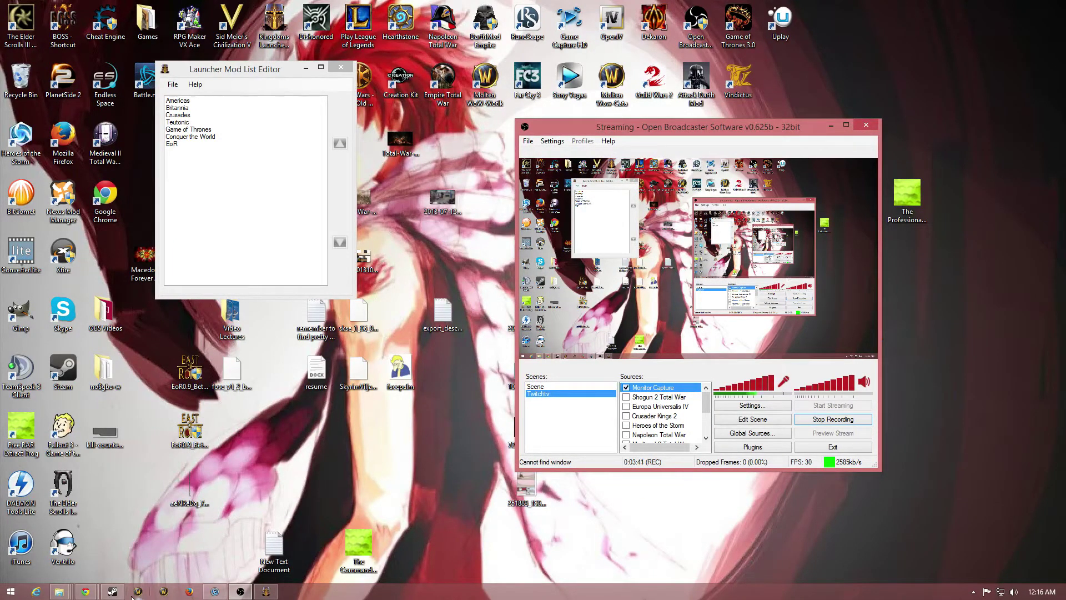
Step: Switch to Steam, launch Medieval II: Total War Kingdoms and start the EoR mod from the game launcher
key("alt+Tab")
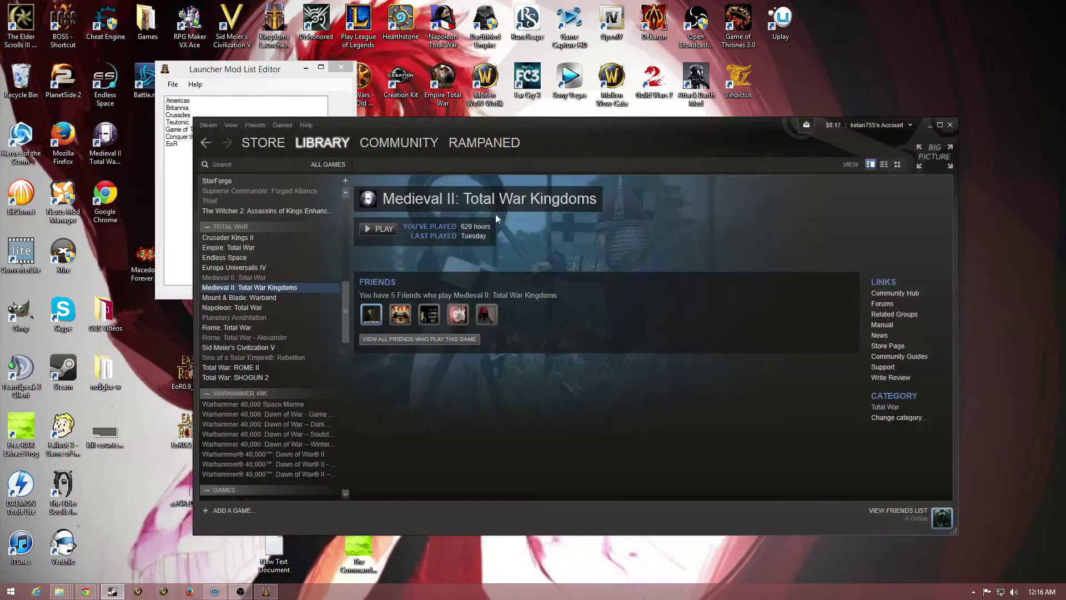
left_click(385, 229)
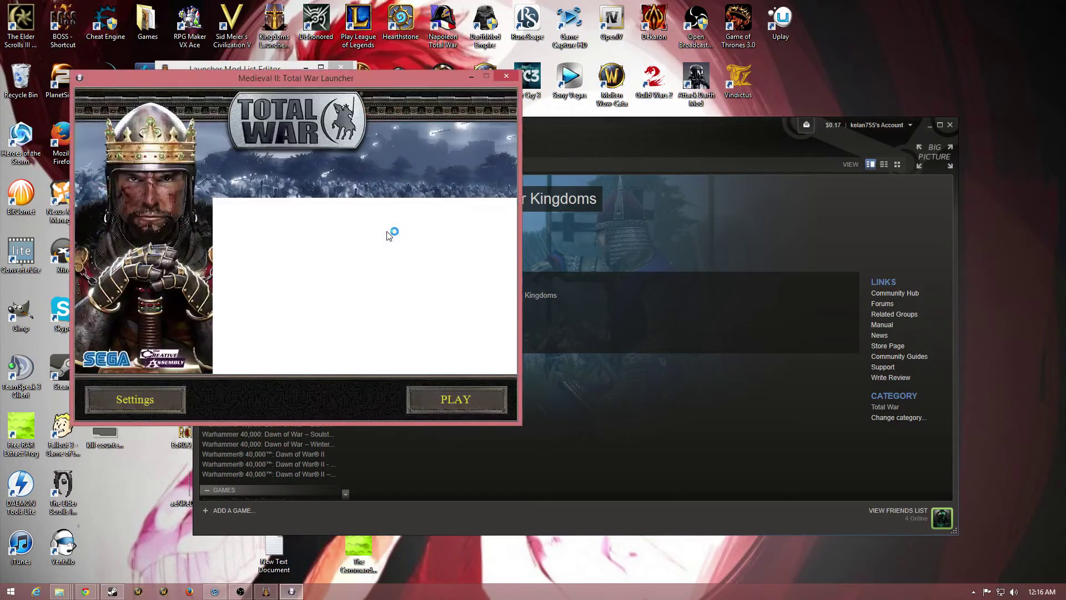
left_click(431, 405)
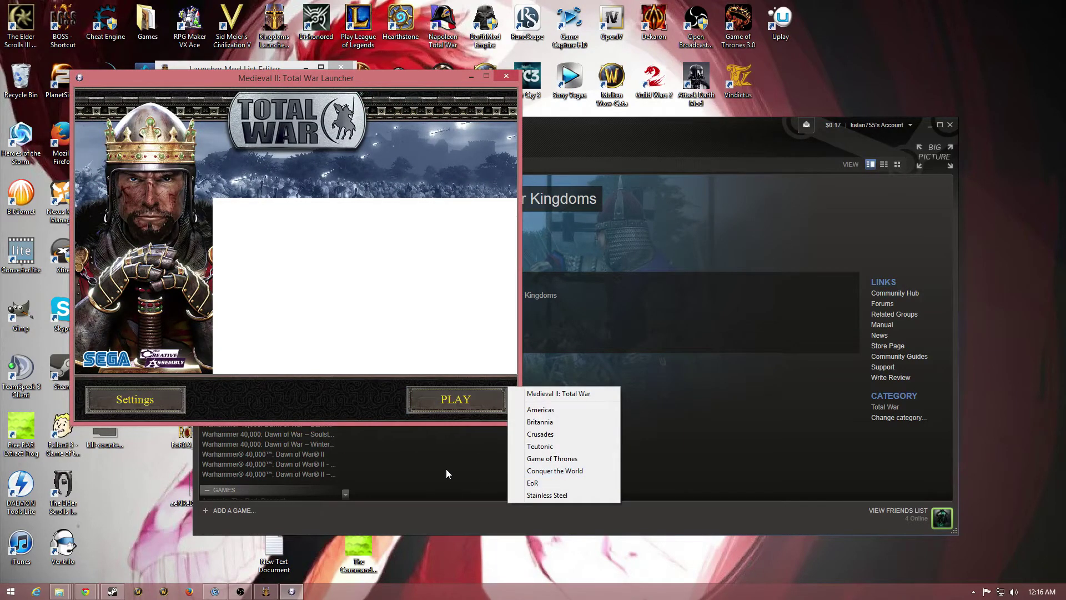
left_click(532, 483)
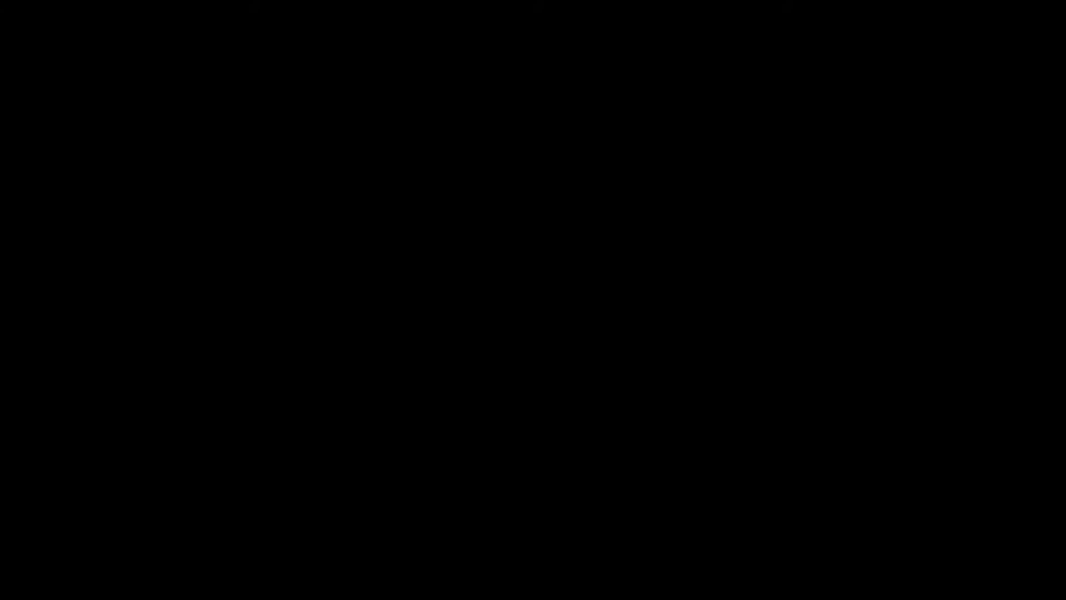
Step: Look through the detailed process list in Task Manager for the running game, and minimize Task Manager and Steam
key("ctrl+shift+Escape")
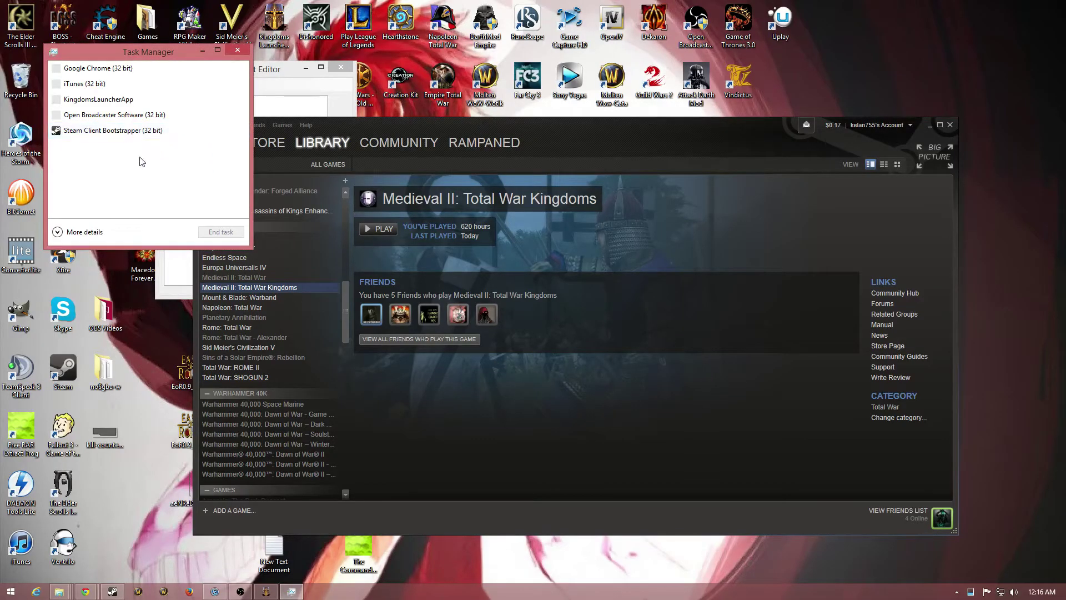
left_click(65, 231)
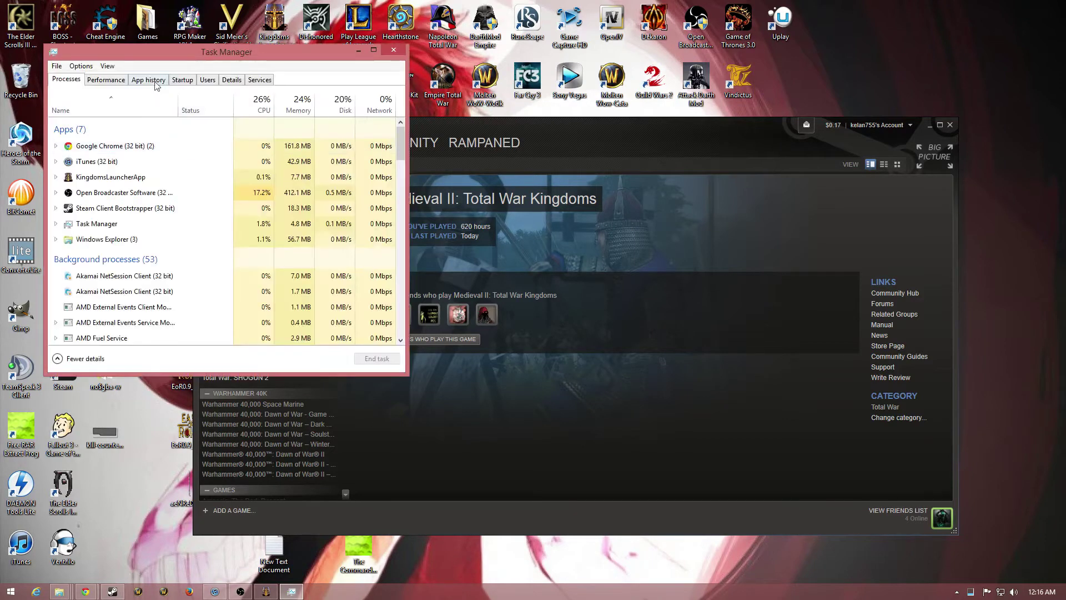
left_click(231, 80)
scroll(193, 157, "down", 10)
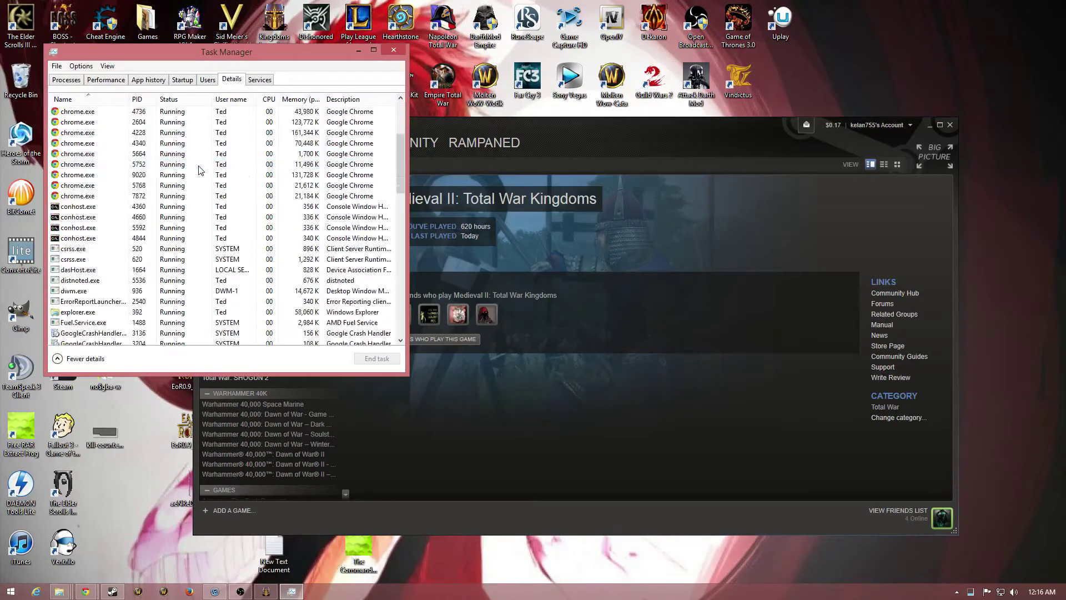
scroll(200, 171, "down", 1)
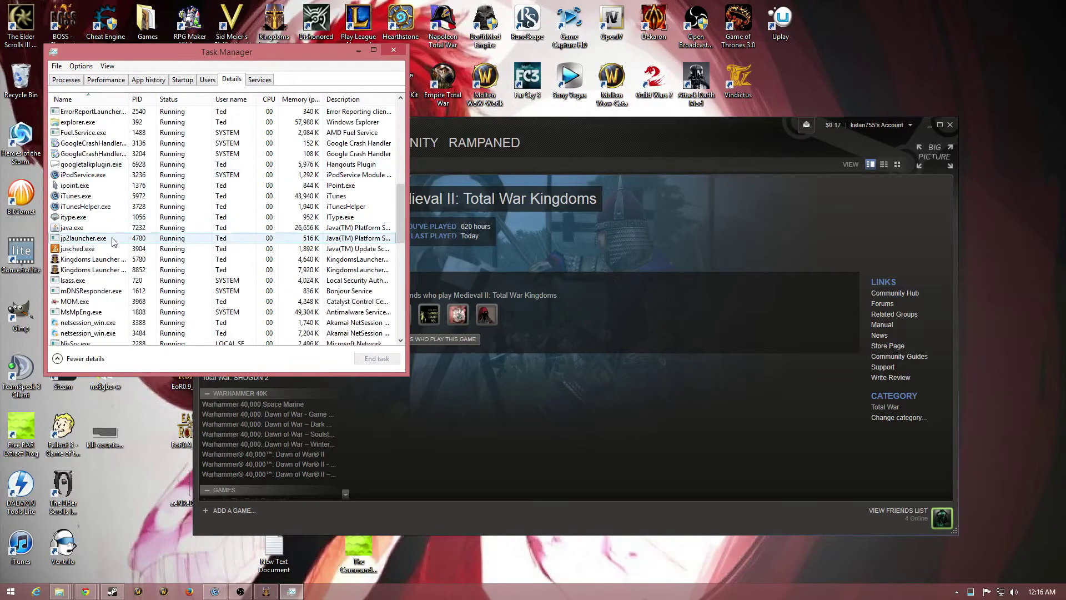
left_click(358, 50)
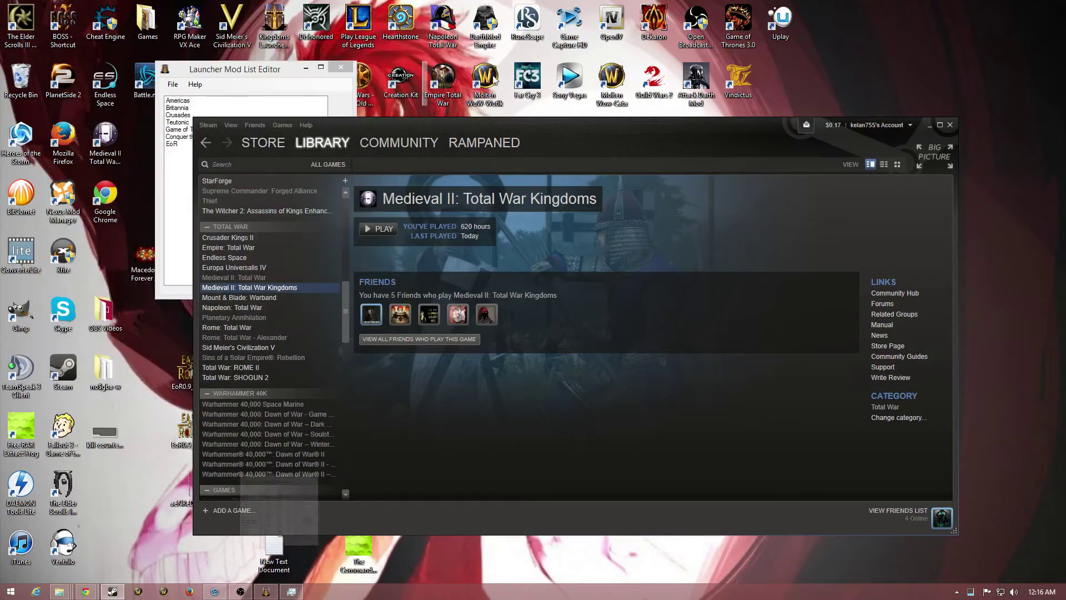
left_click(931, 126)
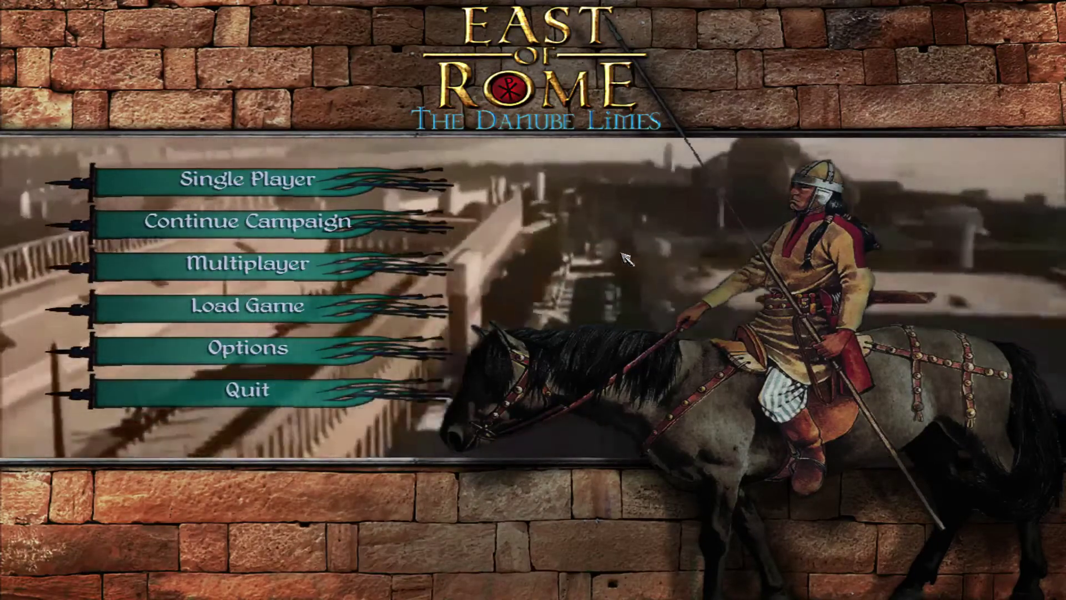
Step: Open the single-player options and view the Danube Limes and Main Campaign screens, returning to the options after each
left_click(311, 193)
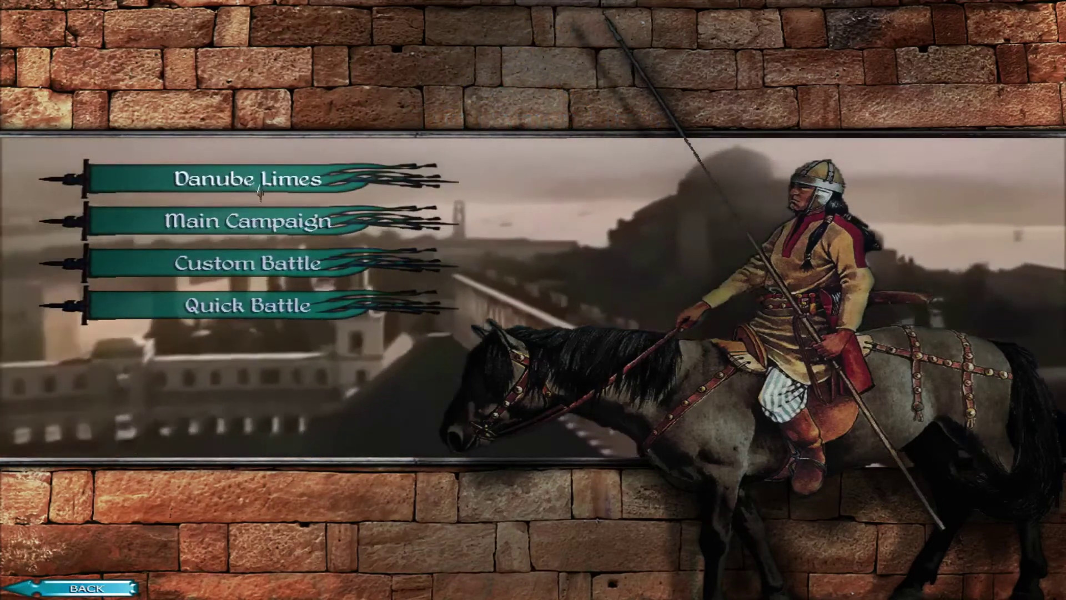
left_click(255, 222)
key("Escape")
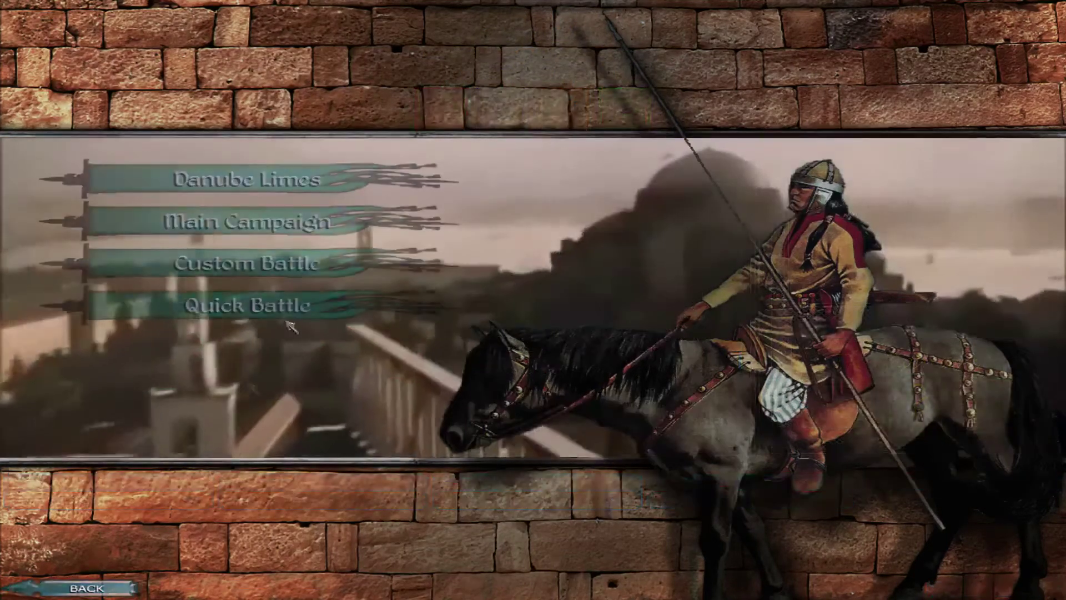
left_click(302, 186)
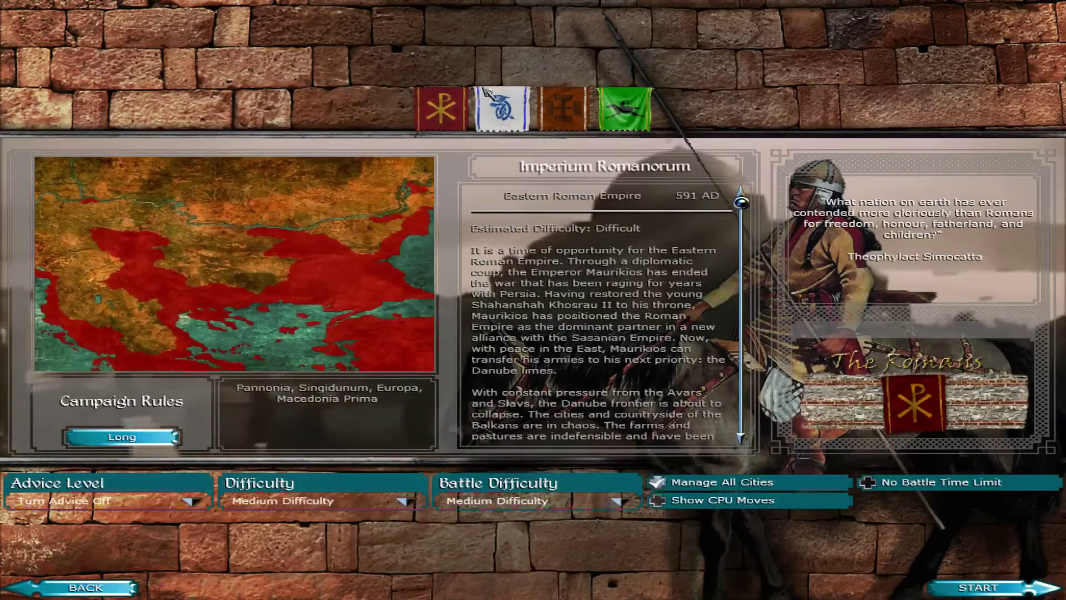
key("Escape")
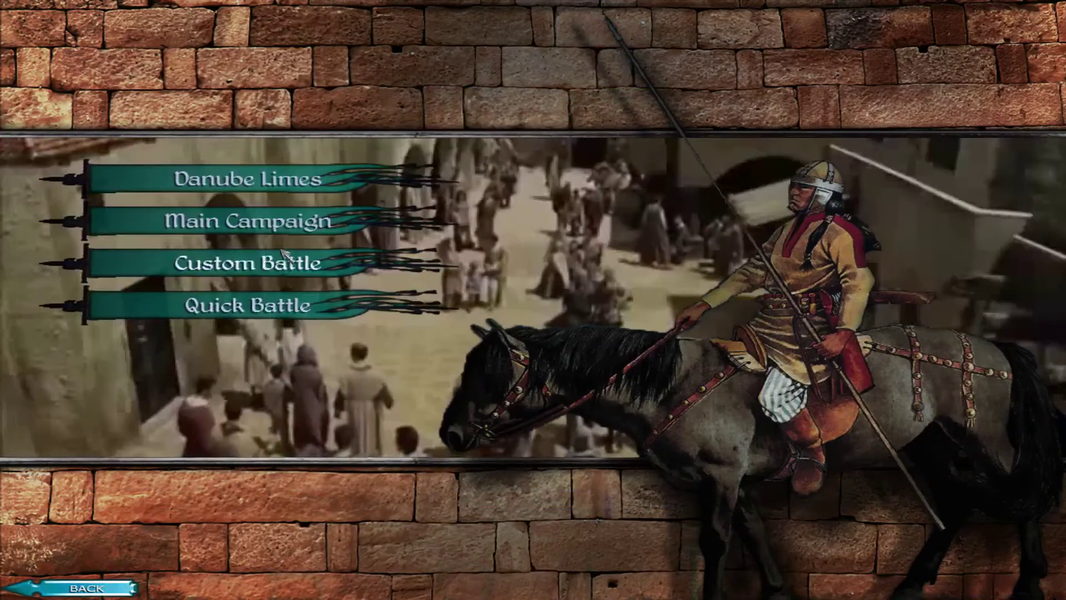
left_click(311, 225)
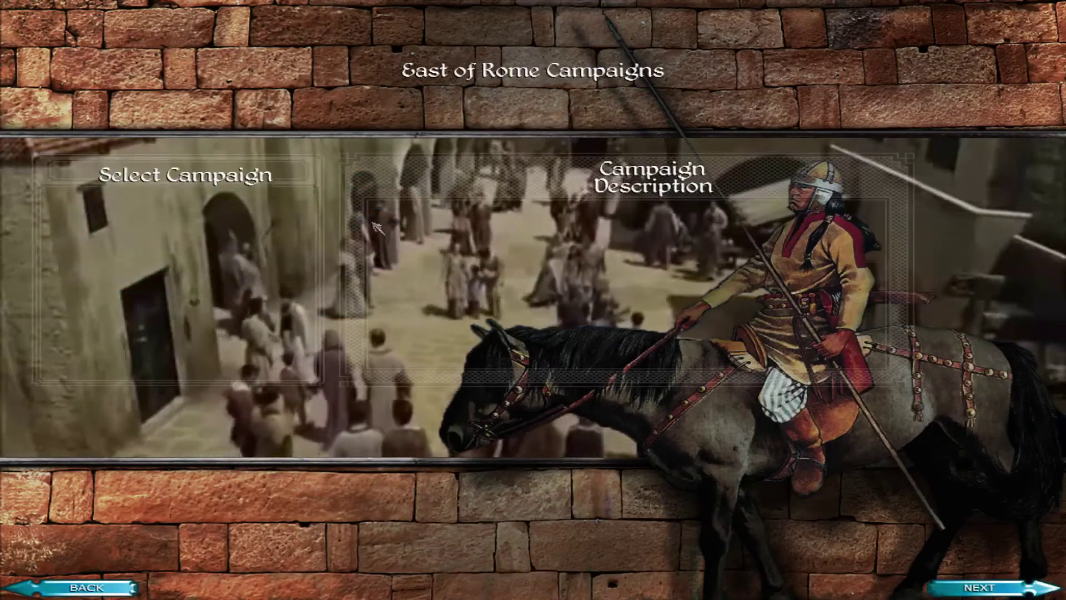
left_click(111, 587)
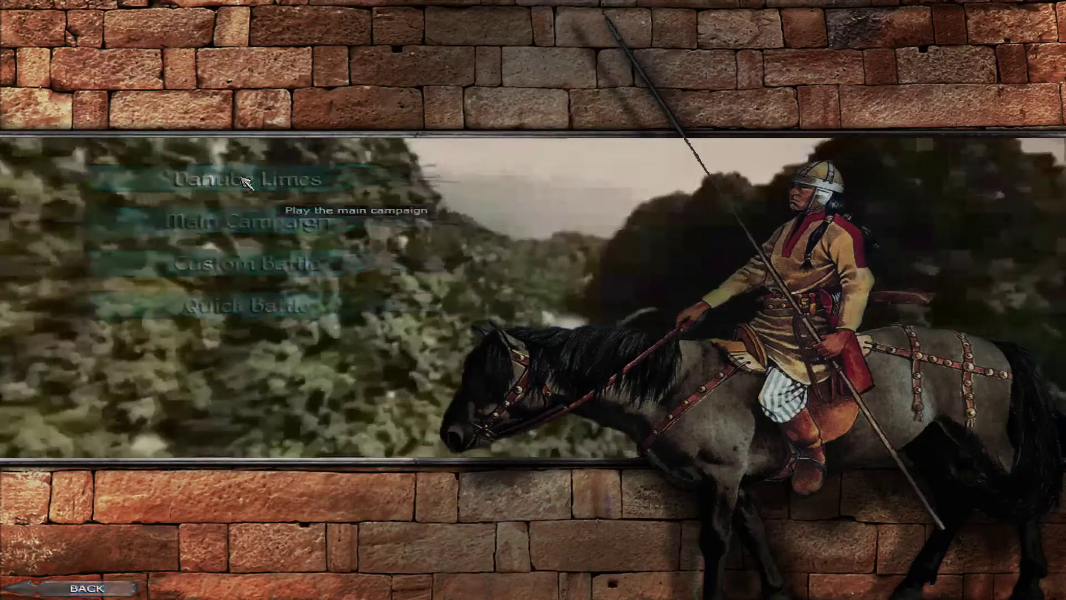
Step: View the other factions of the Danube Limes campaign, including the Slavic Tribes and Antes, and return to the game's main menu
left_click(244, 183)
left_click(482, 132)
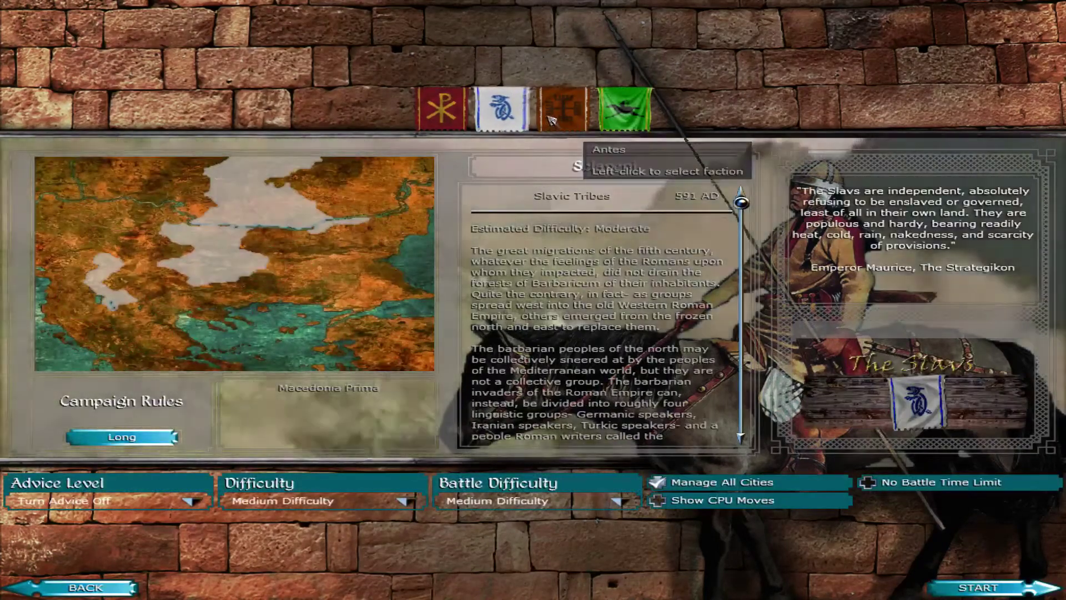
left_click(563, 111)
left_click(634, 125)
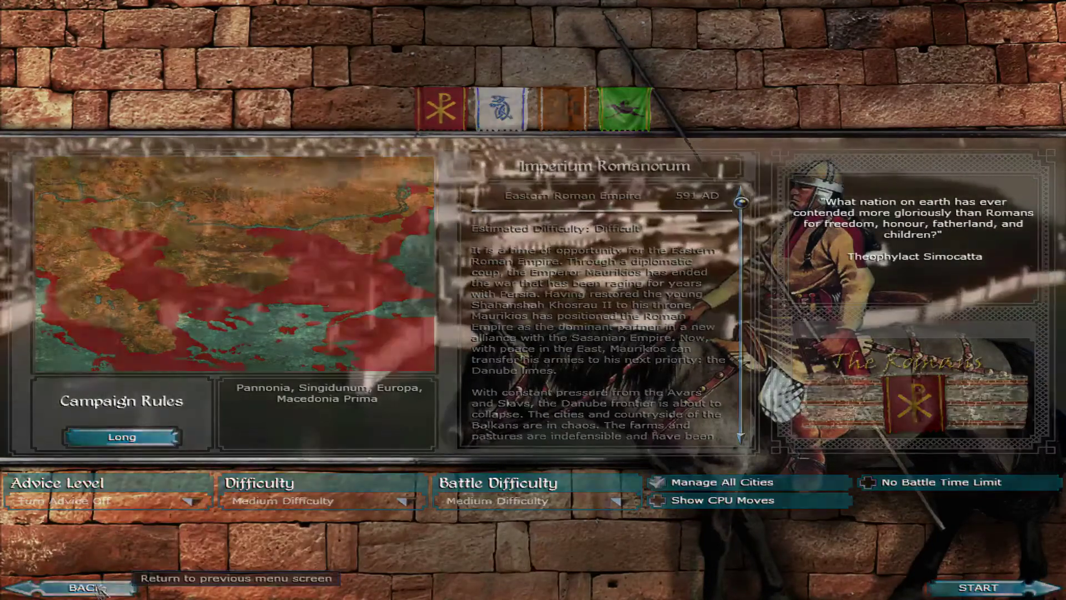
left_click(99, 589)
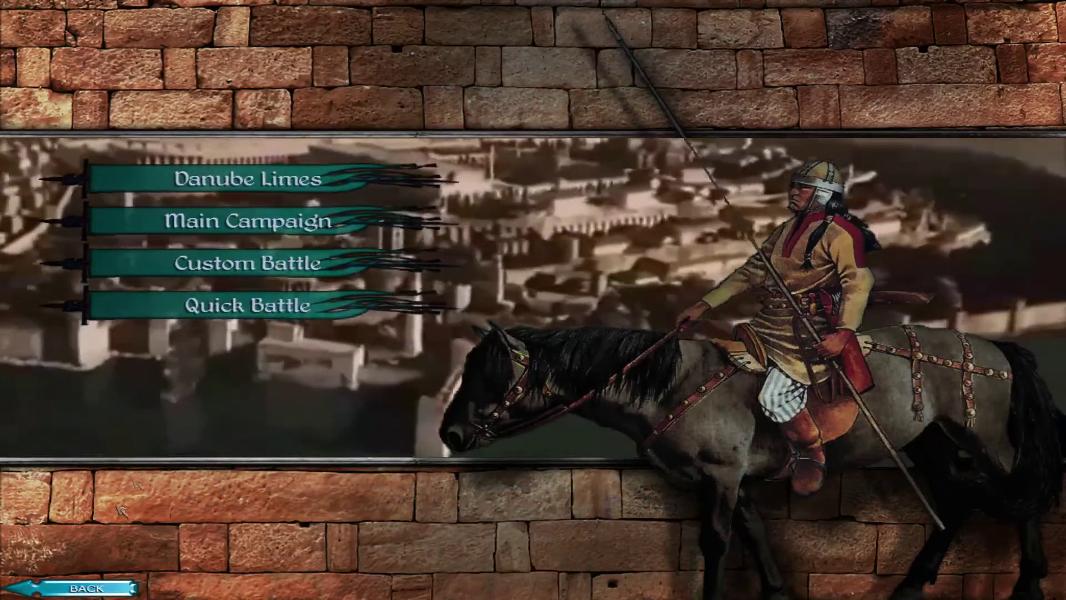
left_click(91, 588)
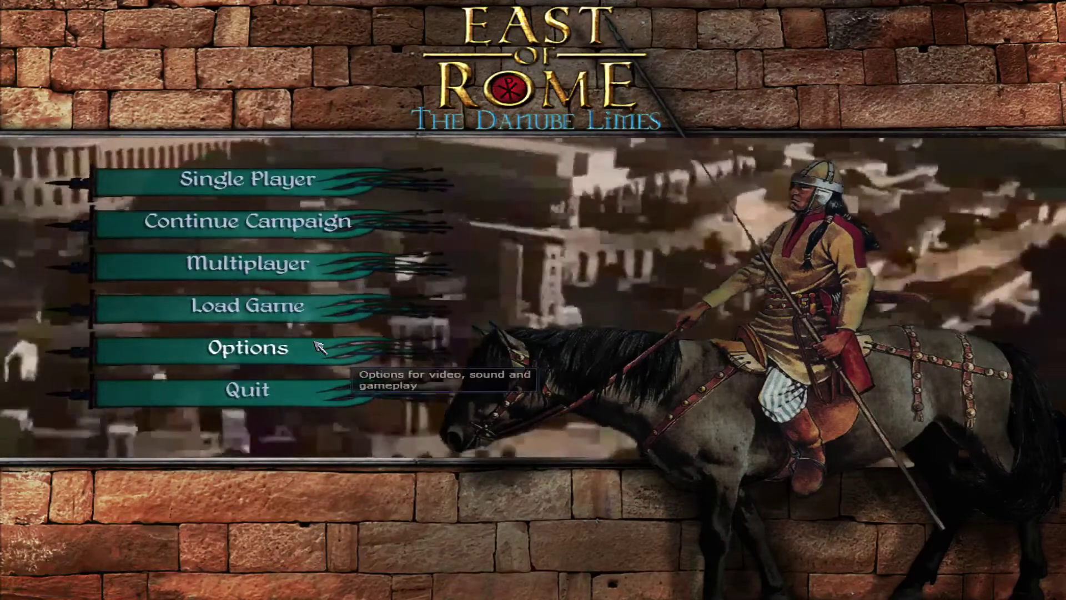